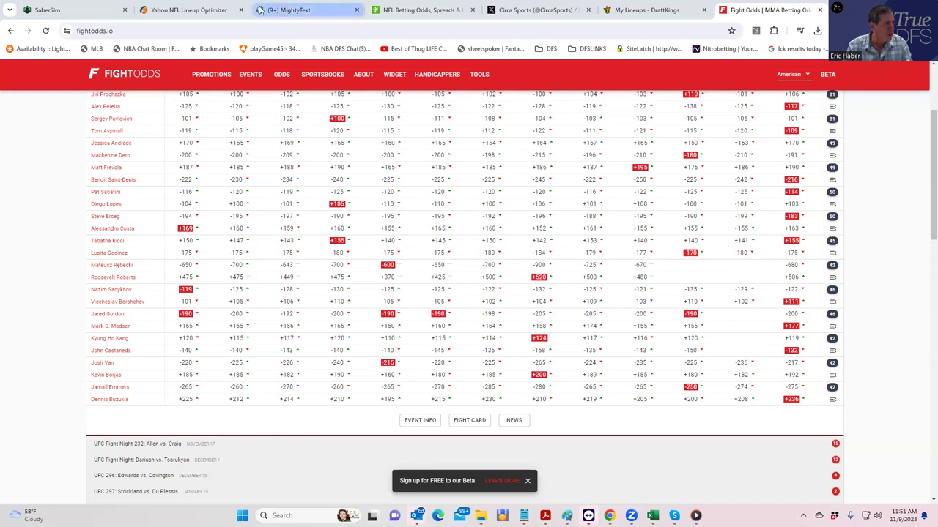
# Switch to the DraftKings MMA Classic lineup editor, sort the player pool by fight number and view its last fights.
pyautogui.click(639, 11)
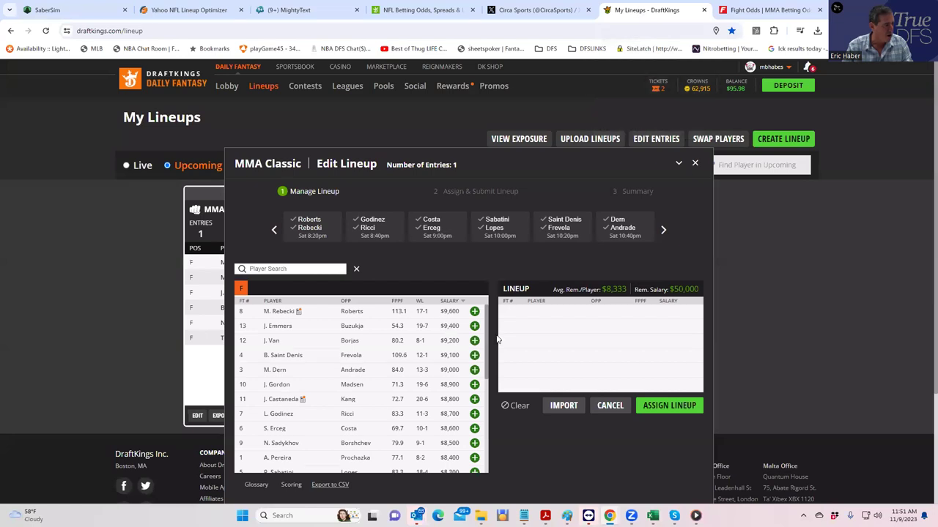
pyautogui.click(243, 302)
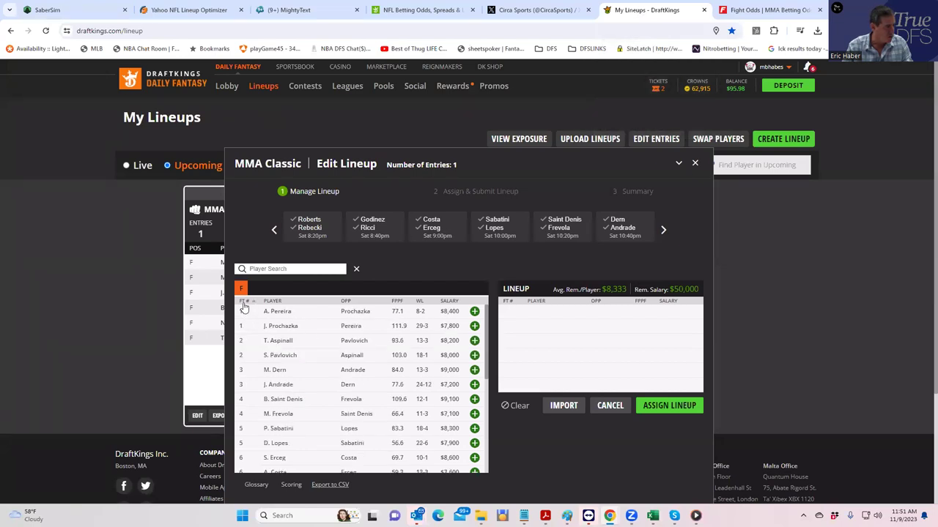
pyautogui.moveTo(486, 340); pyautogui.dragTo(477, 412)
pyautogui.scroll(-2, 478, 412)
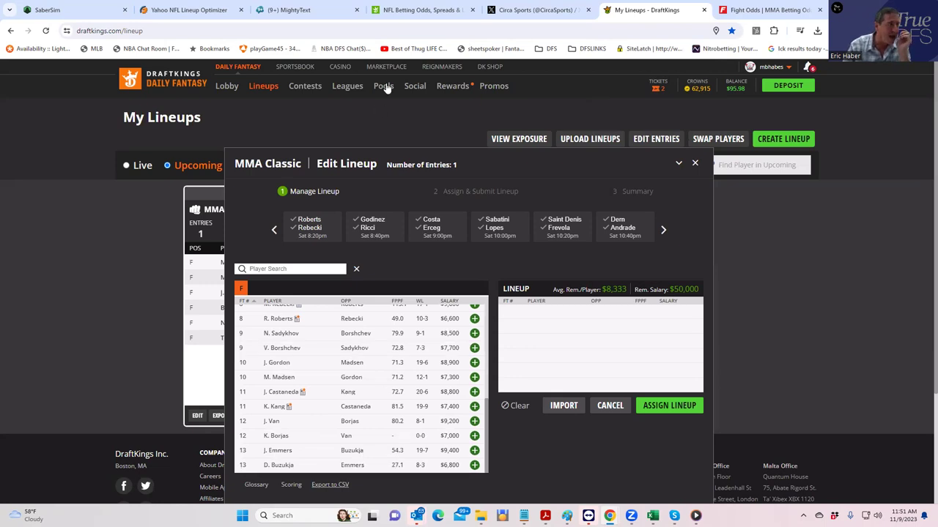
# Switch to FightOdds and expand the prop odds for the Jamall Emmers vs. Dennis Buzukia fight to examine them.
pyautogui.click(744, 12)
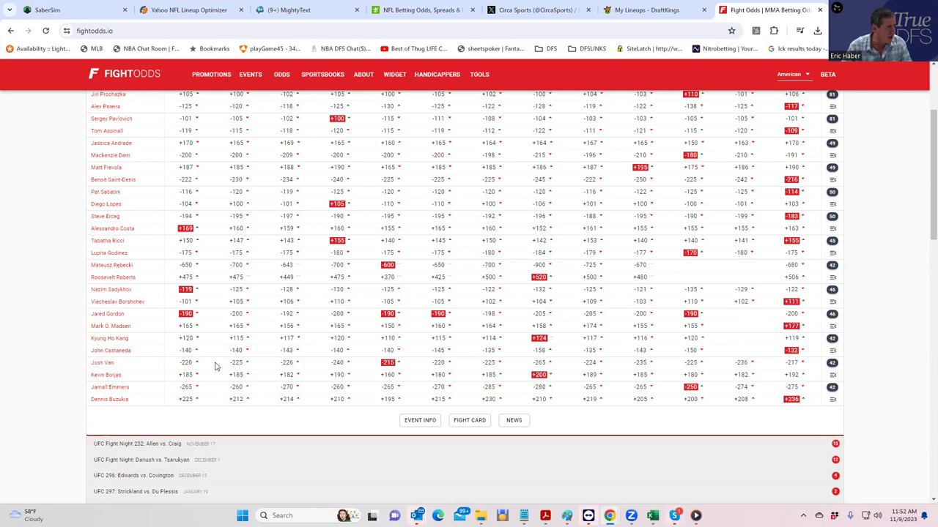
pyautogui.scroll(2, 236, 263)
pyautogui.scroll(-3, 236, 258)
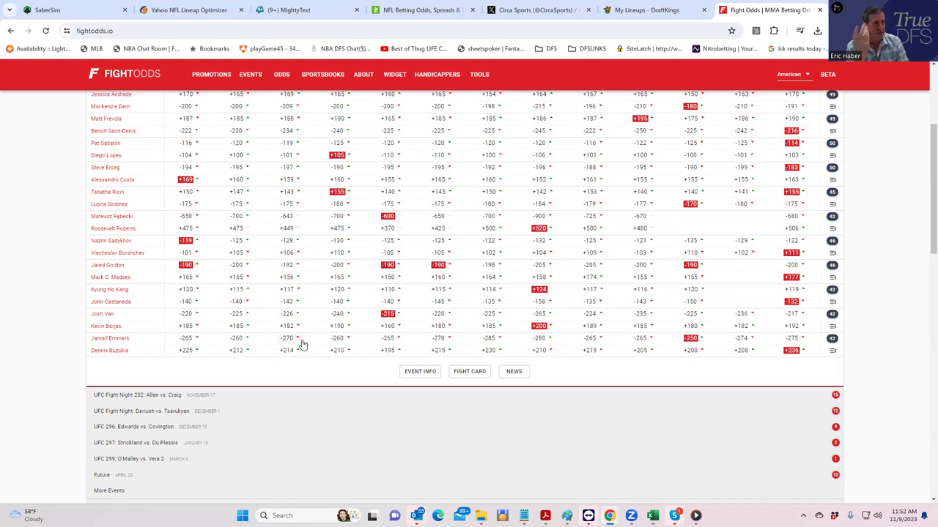
pyautogui.click(833, 340)
pyautogui.scroll(-3, 309, 419)
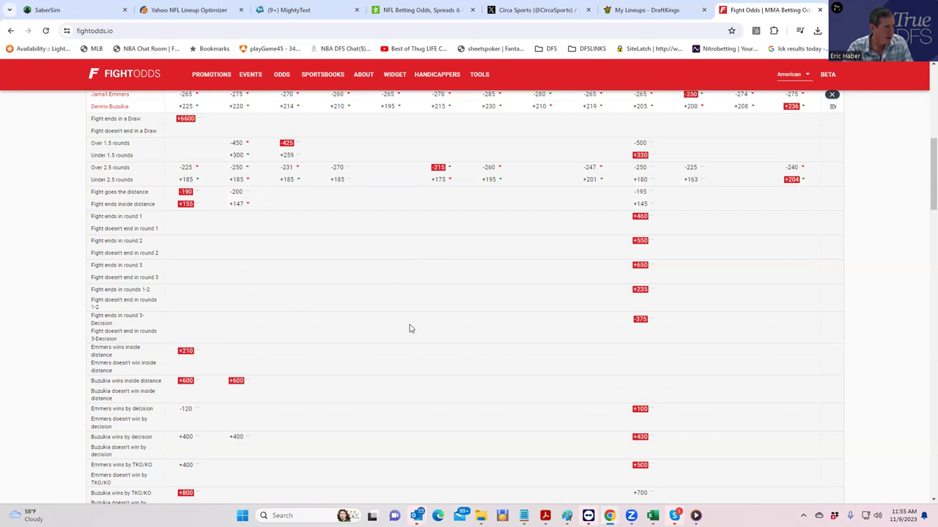
pyautogui.scroll(1, 442, 333)
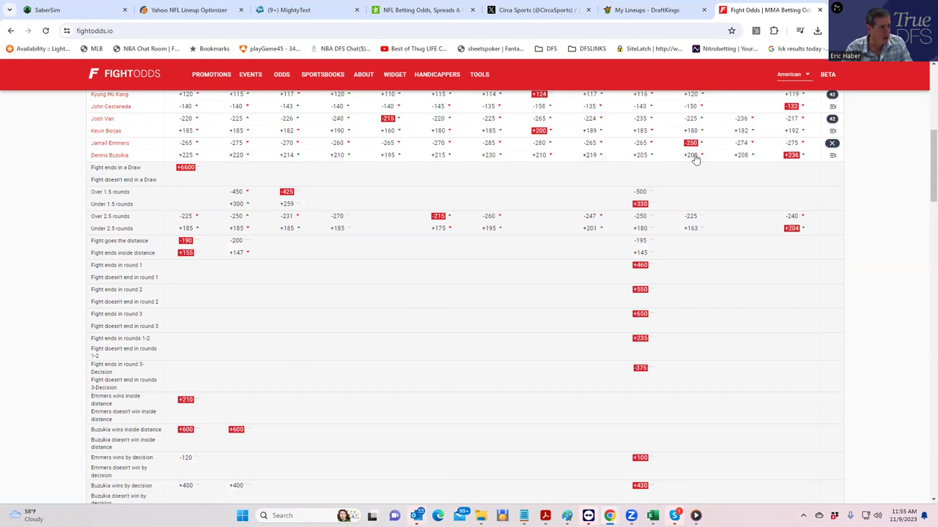
# Check the Emmers and Buzukia salaries on DraftKings, then review their inside-distance and decision odds on FightOdds.
pyautogui.click(628, 11)
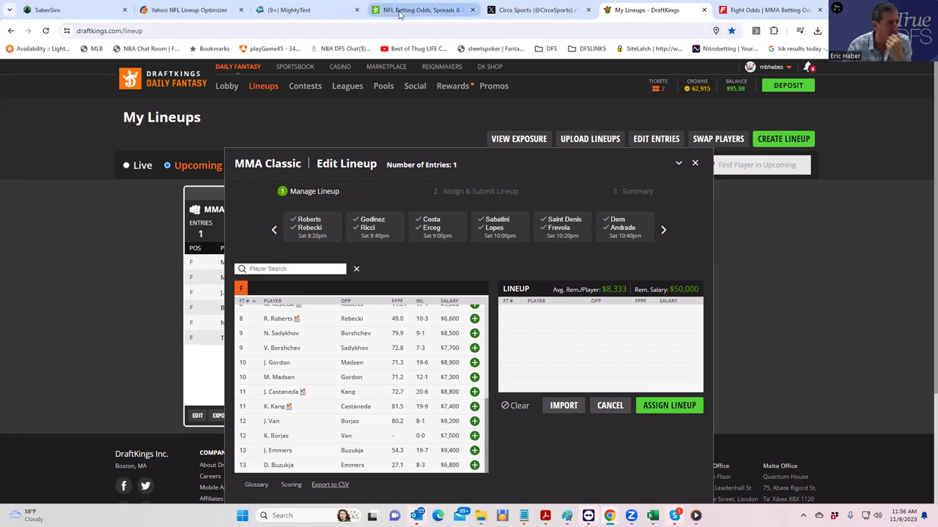
pyautogui.click(750, 13)
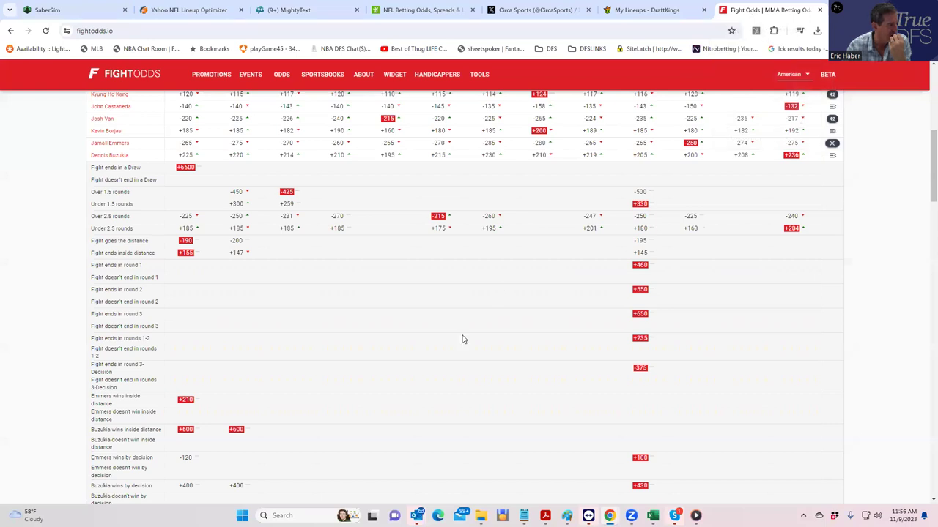
pyautogui.scroll(-2, 411, 345)
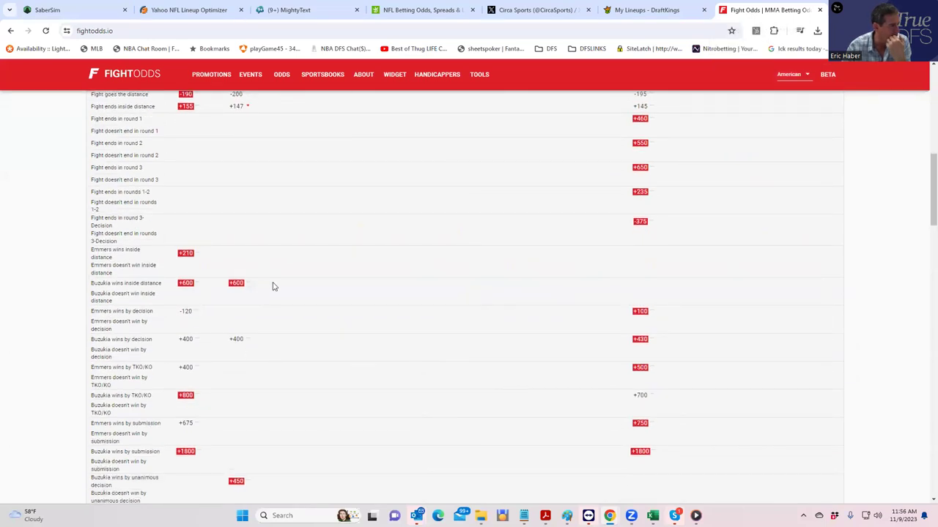
pyautogui.scroll(2, 409, 295)
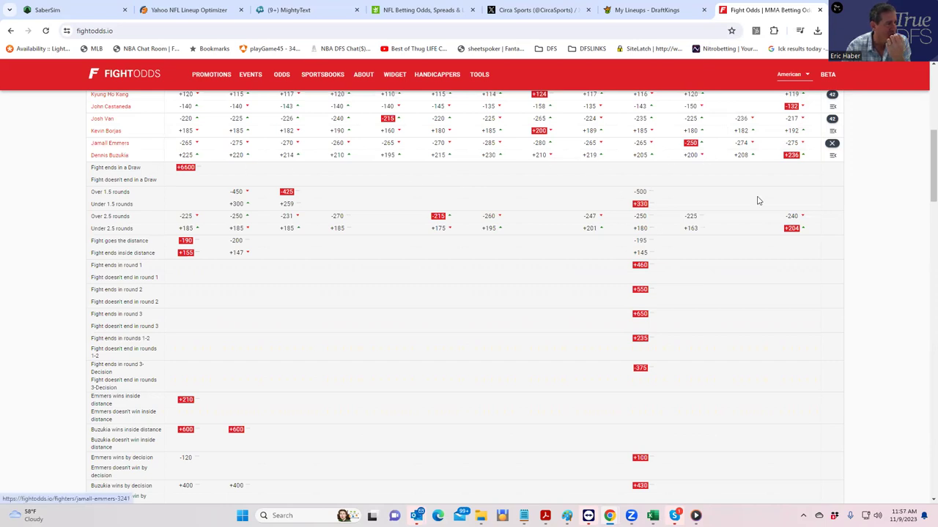
# Look over the UFC 295 moneylines for the whole card and collapse the Emmers vs. Buzukia prop odds.
pyautogui.scroll(2, 835, 187)
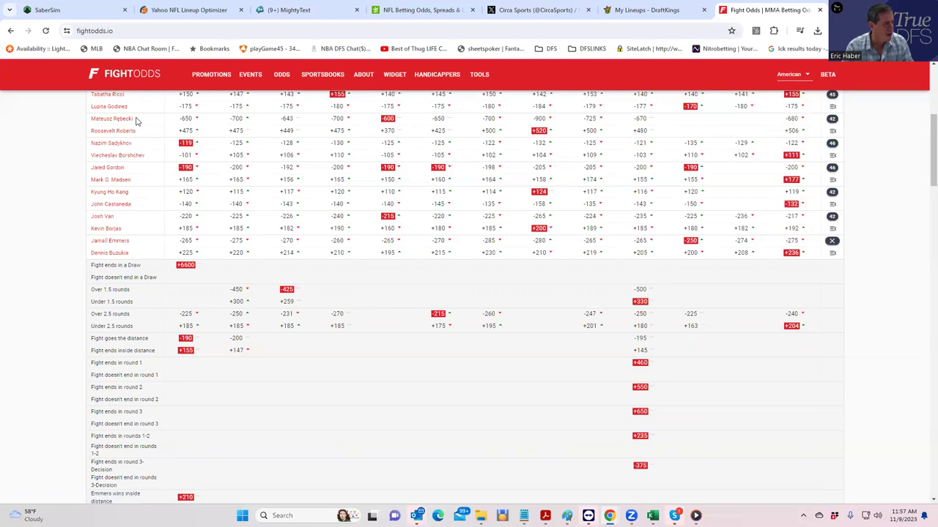
pyautogui.scroll(3, 132, 121)
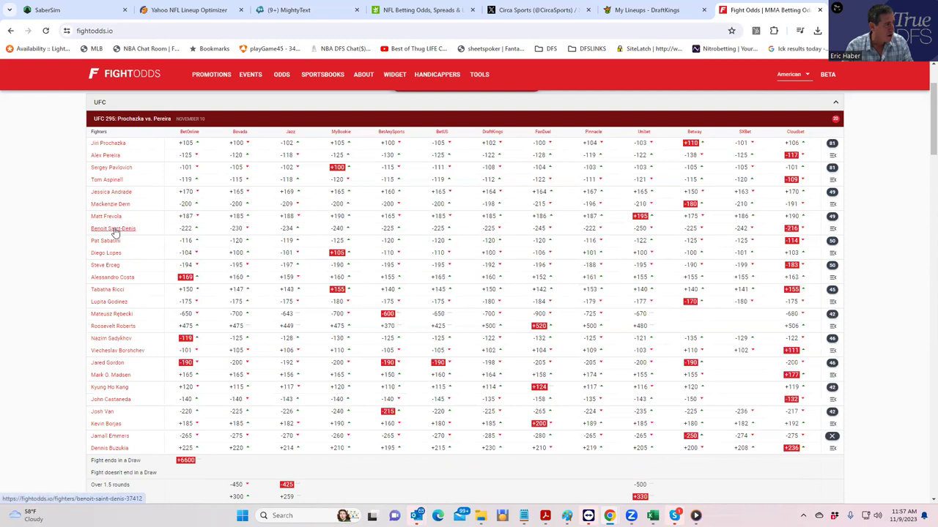
pyautogui.scroll(-3, 390, 326)
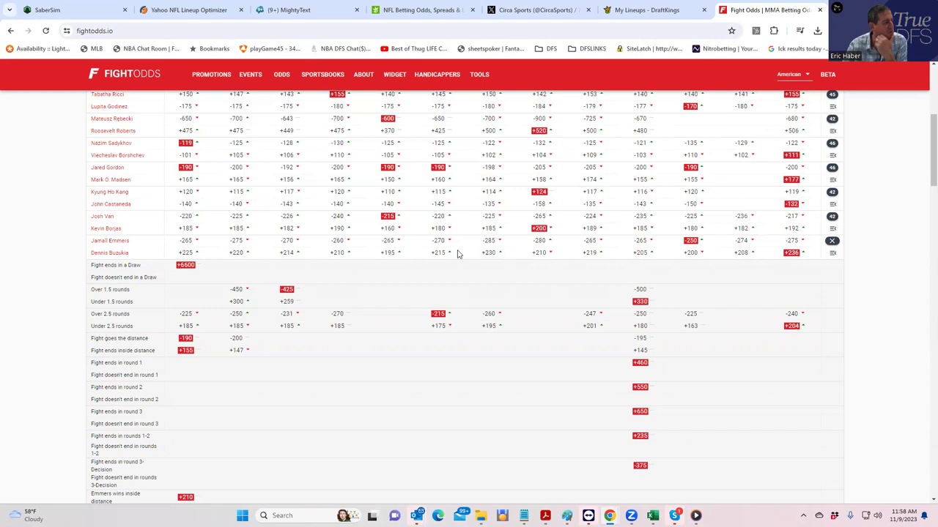
pyautogui.click(832, 241)
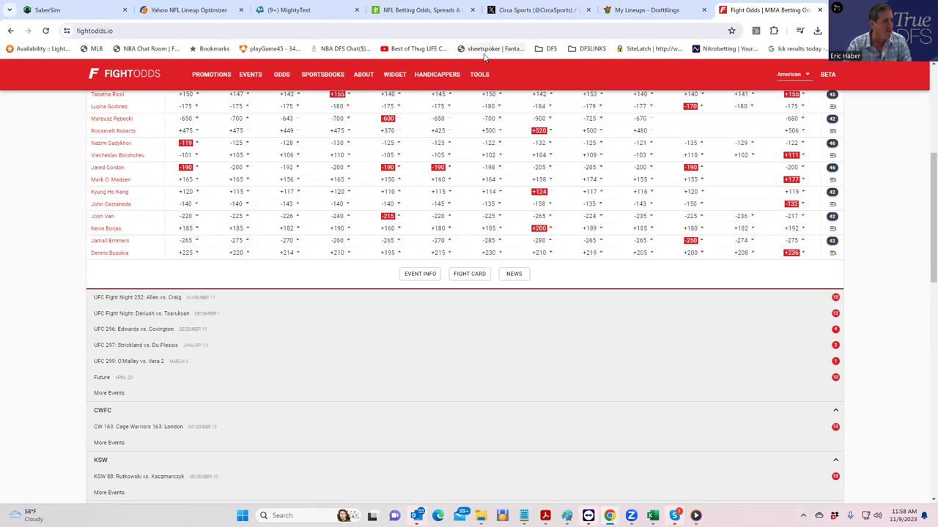
# Check the DraftKings salaries, return to FightOdds and expand the Josh Van vs. Kevin Borjas prop odds to review them.
pyautogui.click(645, 9)
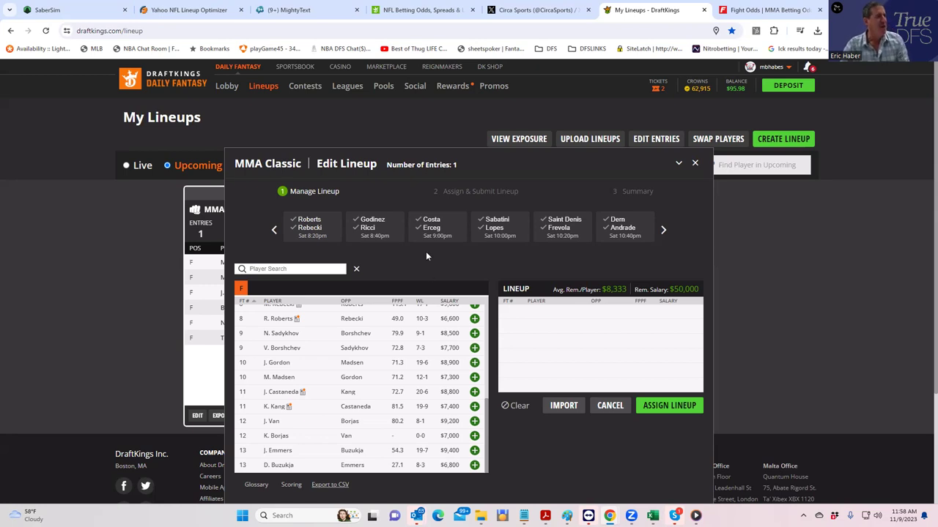
pyautogui.click(744, 11)
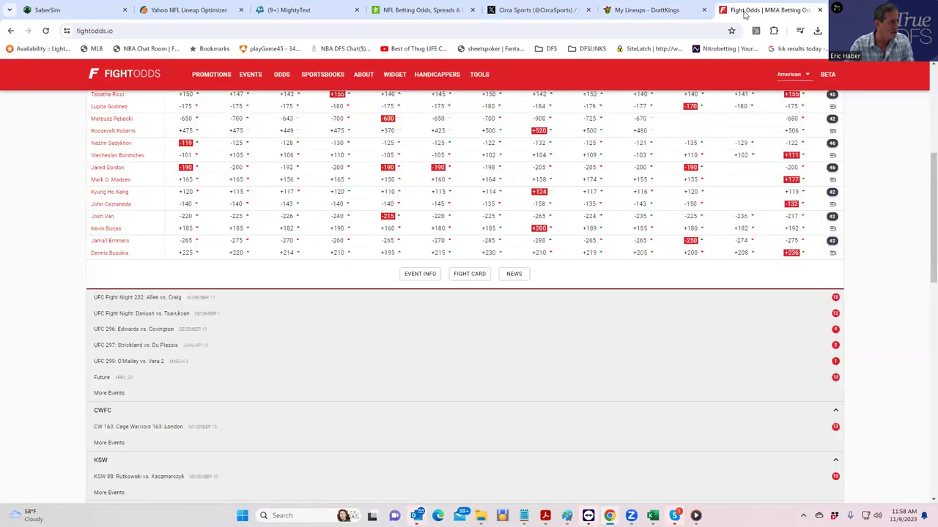
pyautogui.click(832, 219)
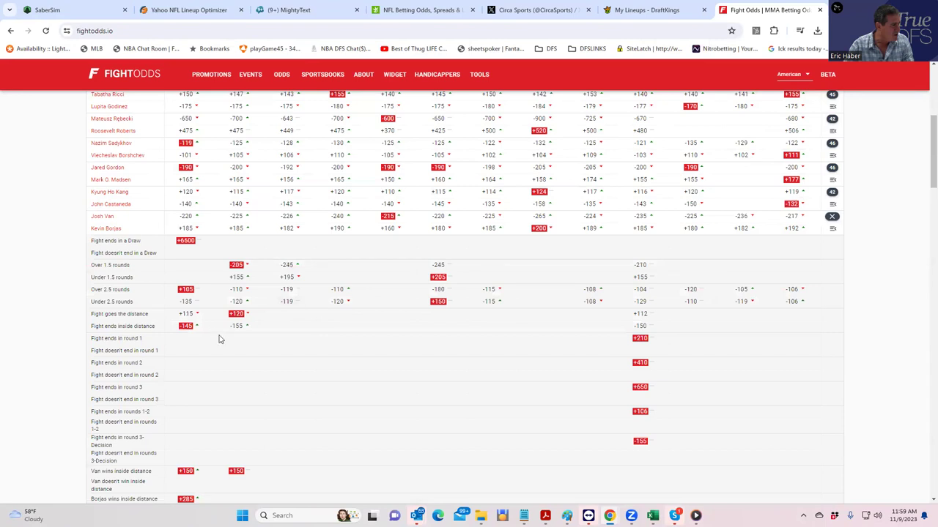
pyautogui.scroll(-2, 220, 352)
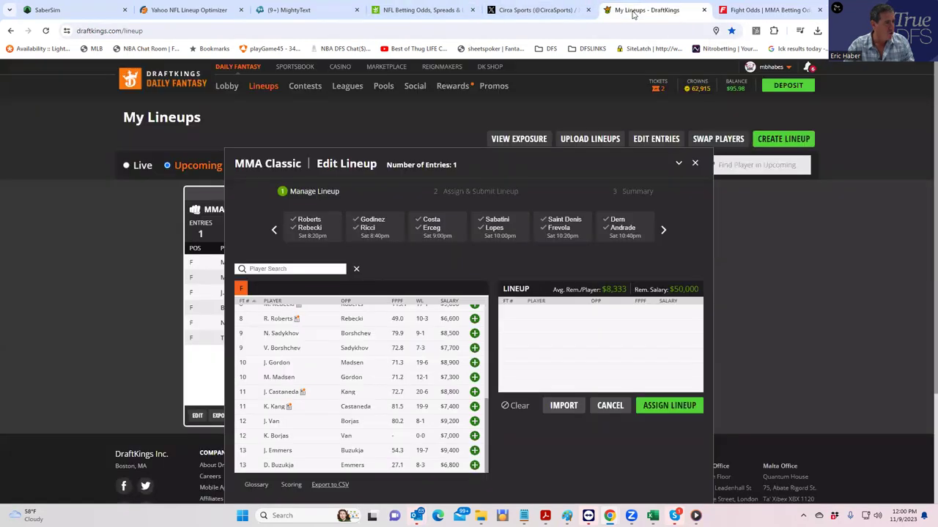
# Compare the Van and Borjas salaries on DraftKings with their moneylines and fight-outcome props on FightOdds.
pyautogui.click(644, 10)
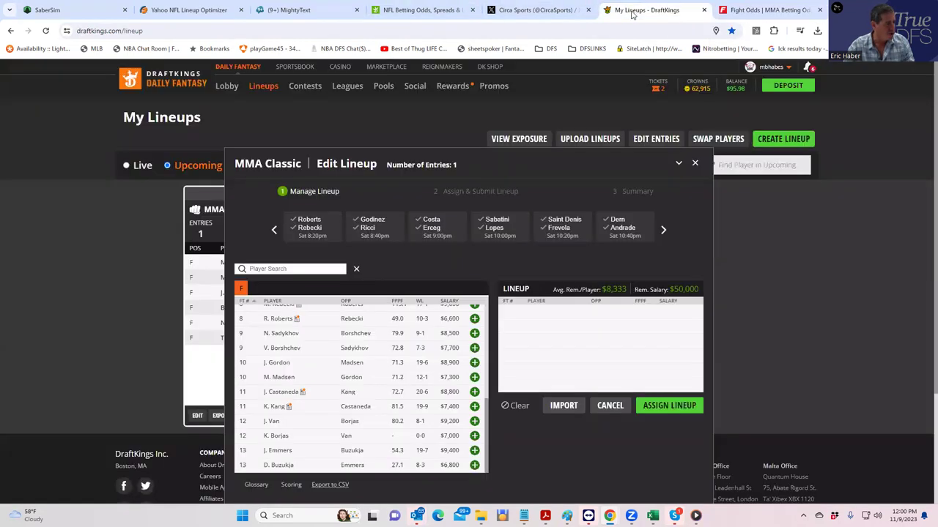
pyautogui.click(474, 437)
pyautogui.click(762, 10)
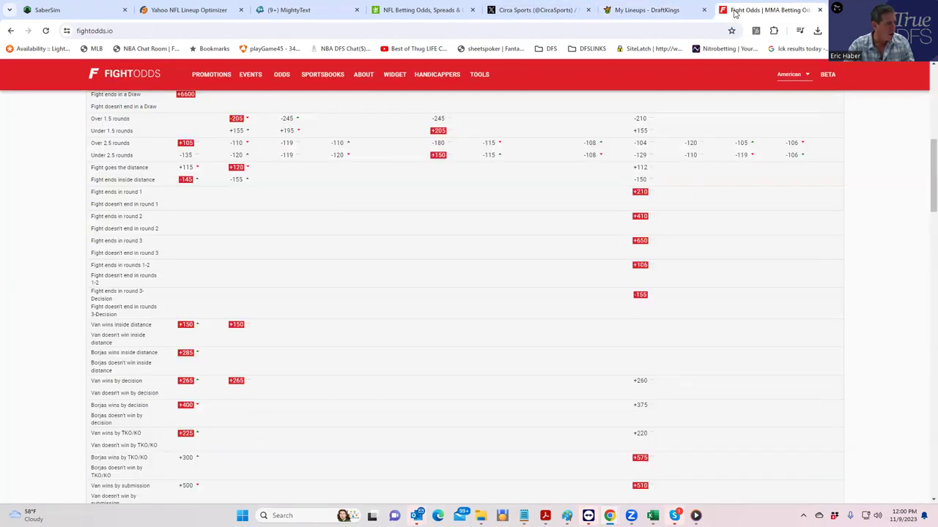
pyautogui.scroll(2, 206, 301)
pyautogui.scroll(2, 206, 300)
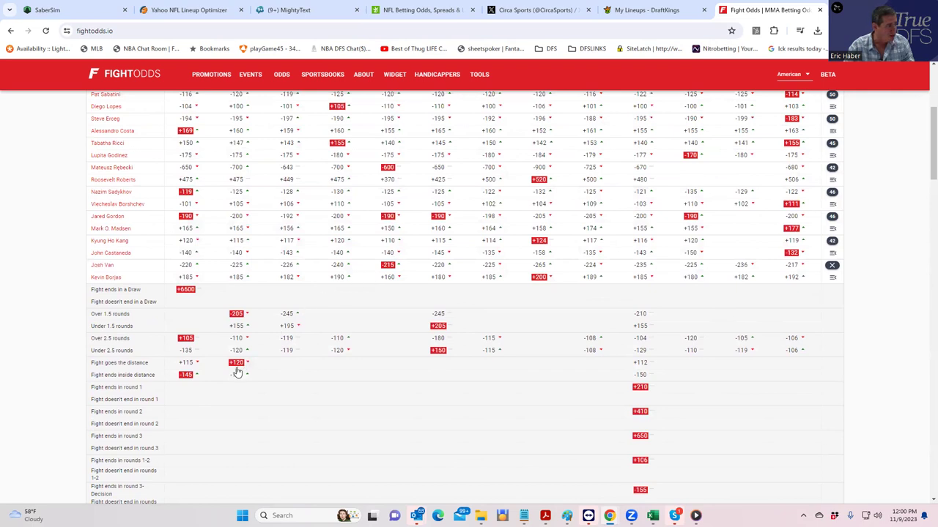
pyautogui.scroll(-2, 236, 372)
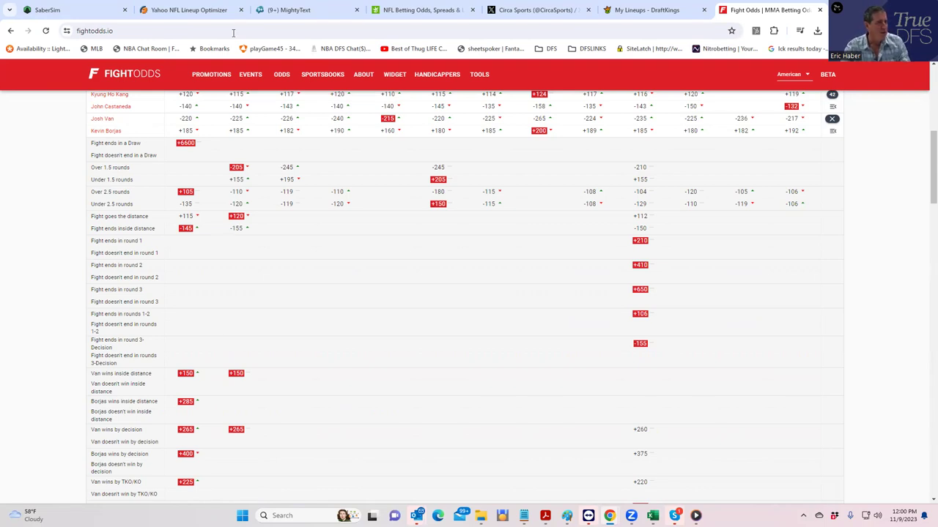
# Collapse the Josh Van vs. Kevin Borjas prop odds.
pyautogui.moveTo(642, 13)
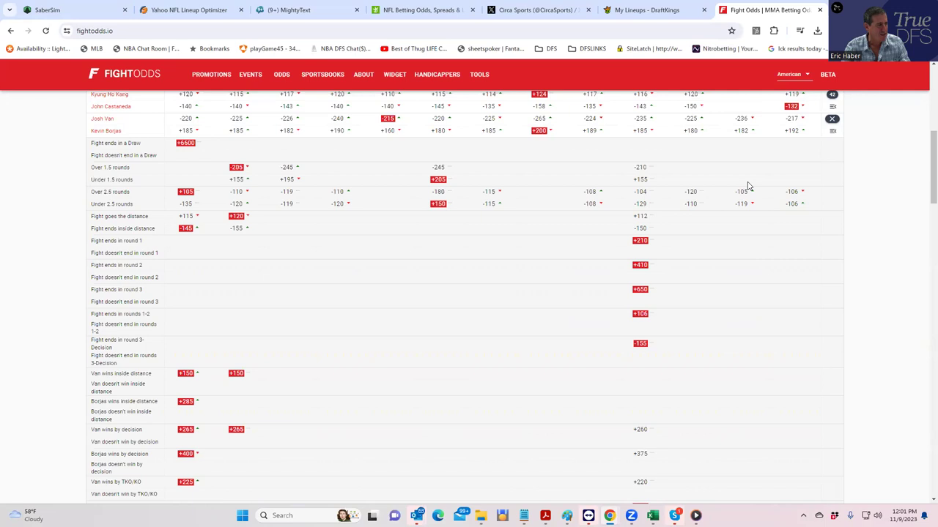
pyautogui.click(833, 121)
pyautogui.scroll(2, 812, 174)
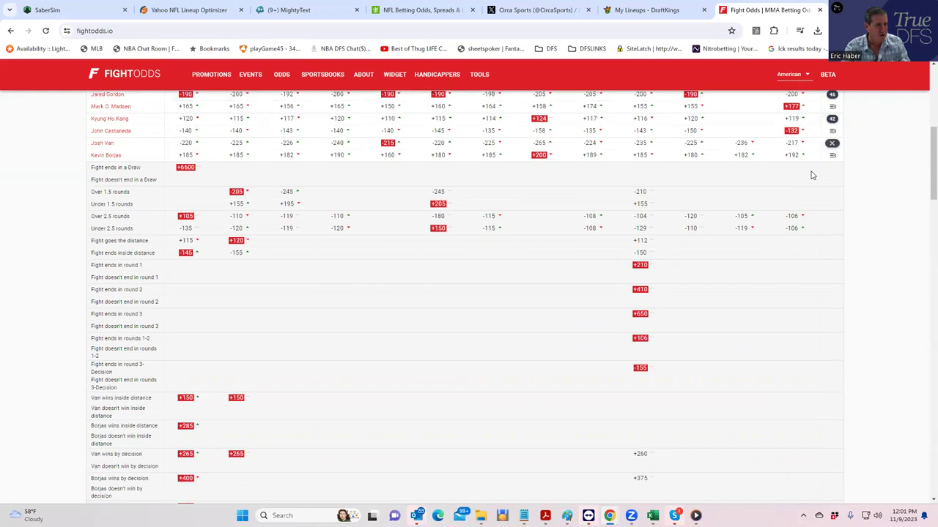
pyautogui.click(832, 217)
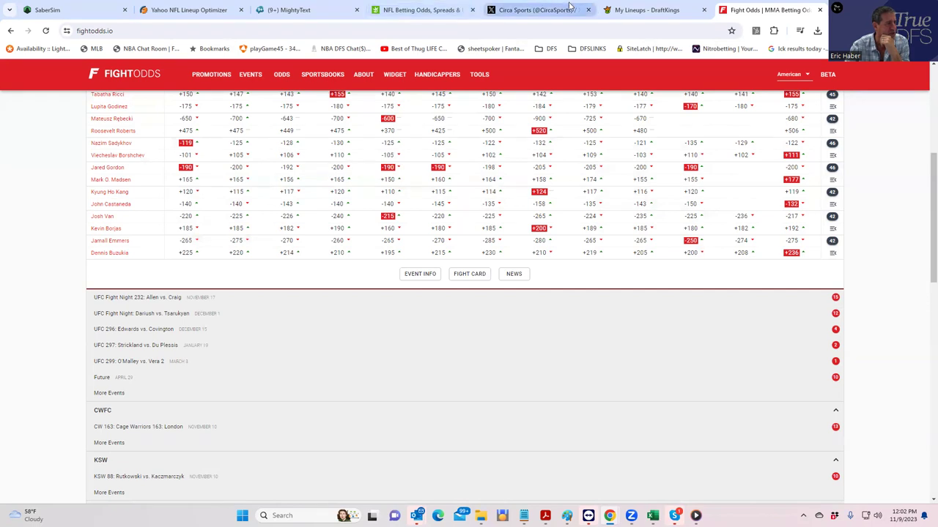
# Check the Castaneda and Kang salaries on DraftKings, and expand and examine their fight's prop odds on FightOdds.
pyautogui.click(648, 10)
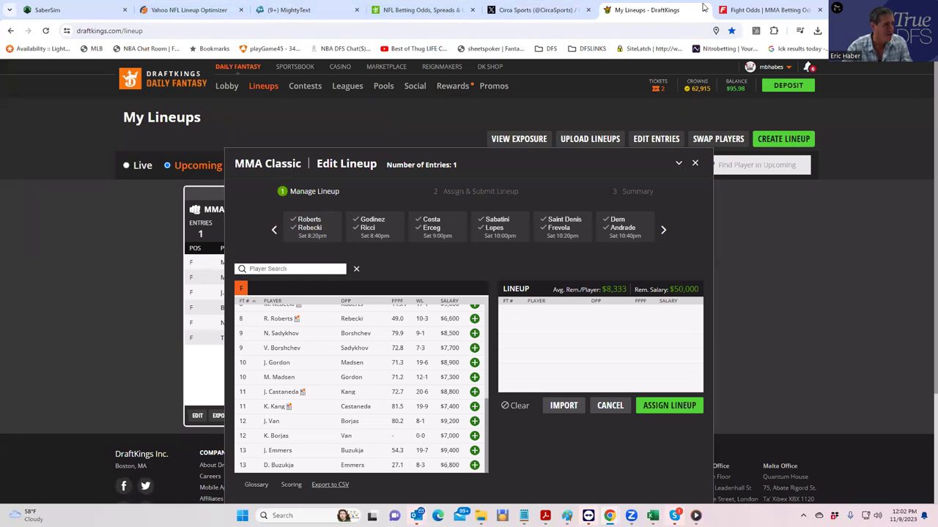
pyautogui.click(751, 10)
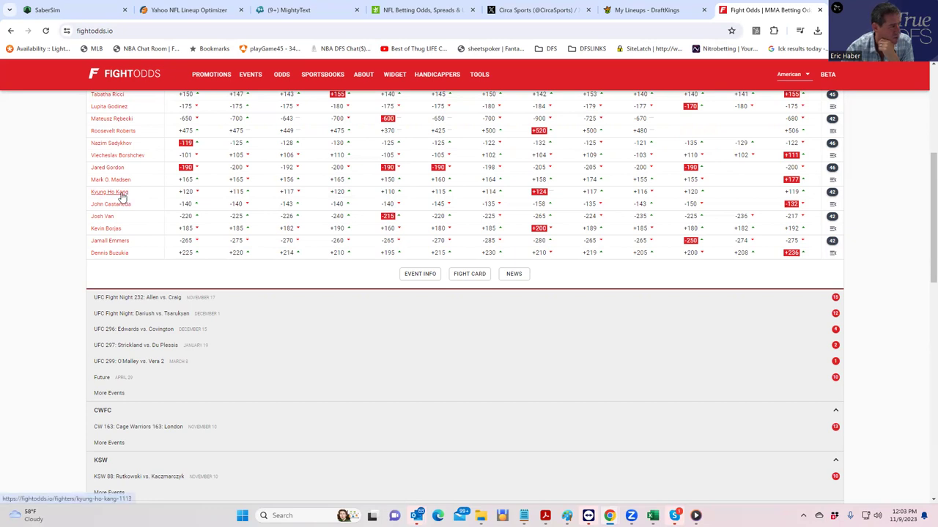
pyautogui.click(830, 192)
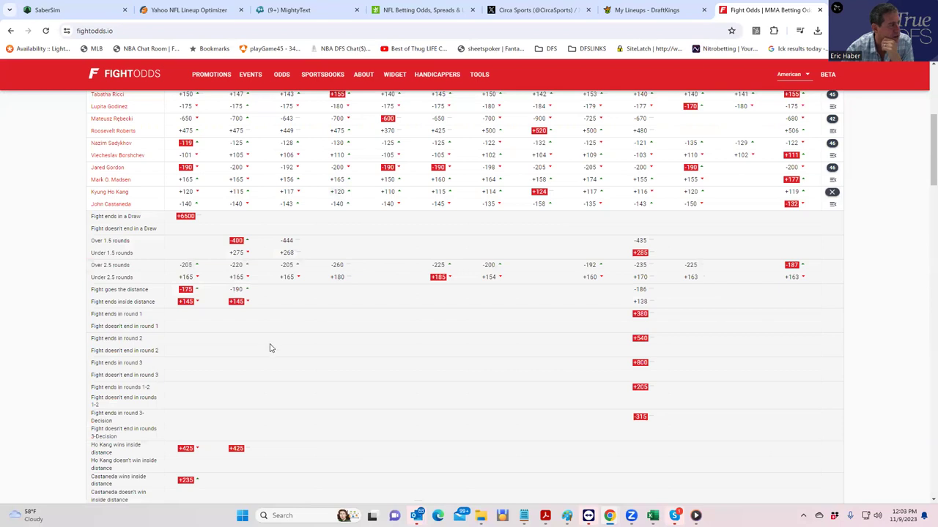
pyautogui.scroll(-2, 268, 350)
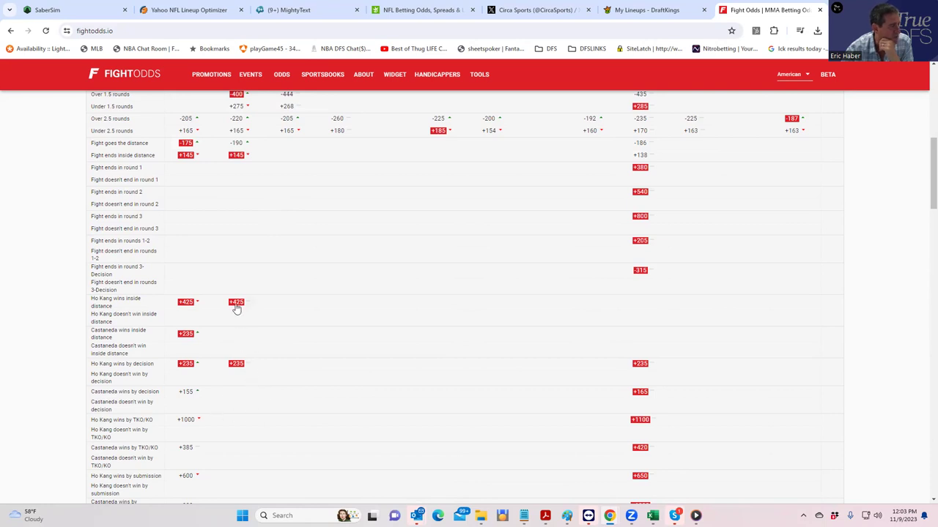
pyautogui.scroll(1, 296, 302)
pyautogui.scroll(3, 296, 302)
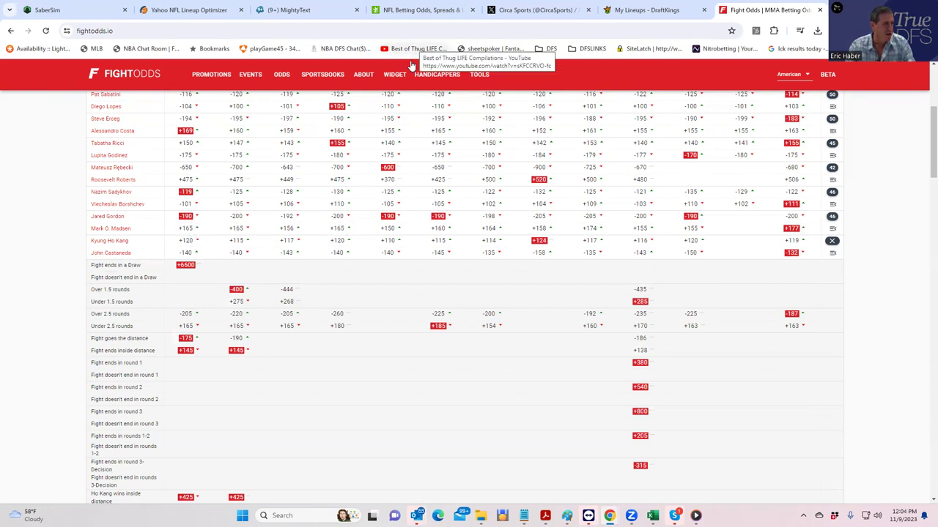
# Check the Gordon and Madsen salaries on DraftKings, and expand the Jared Gordon vs. Mark O. Madsen prop odds on FightOdds.
pyautogui.click(642, 12)
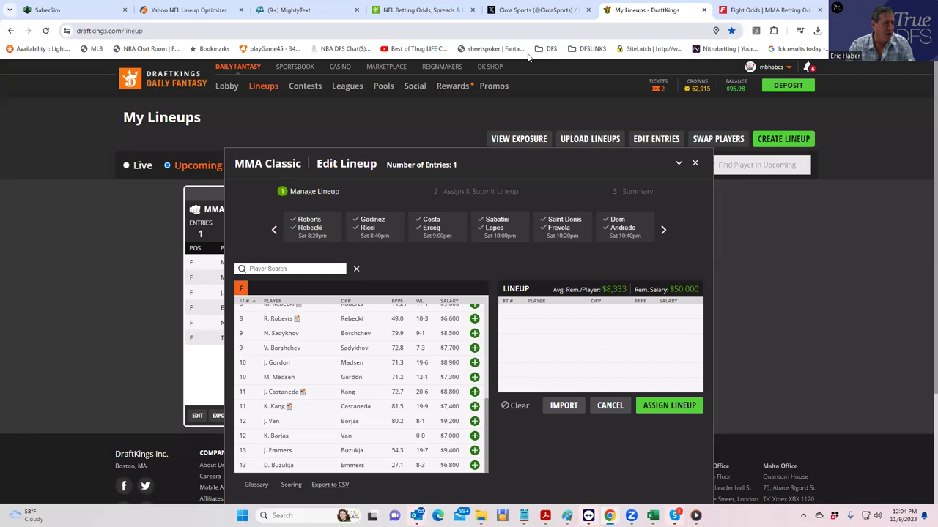
pyautogui.click(770, 10)
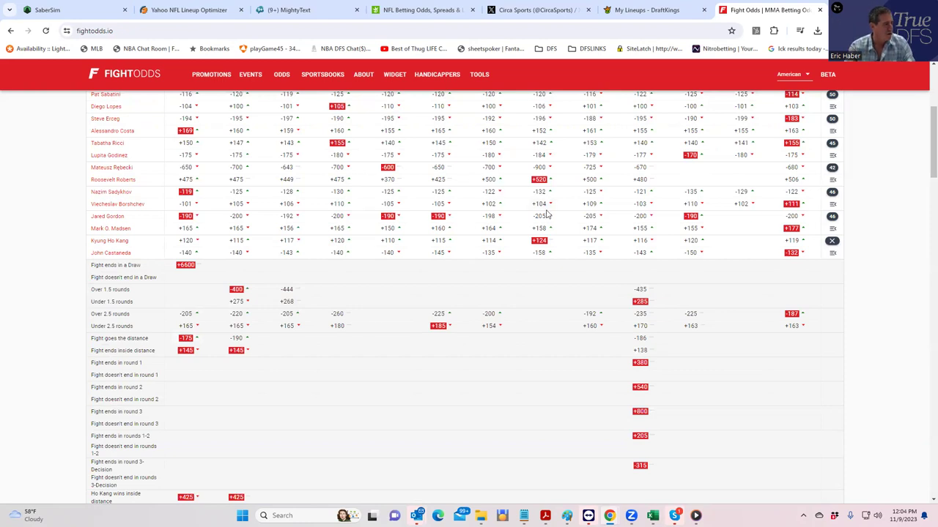
pyautogui.click(833, 217)
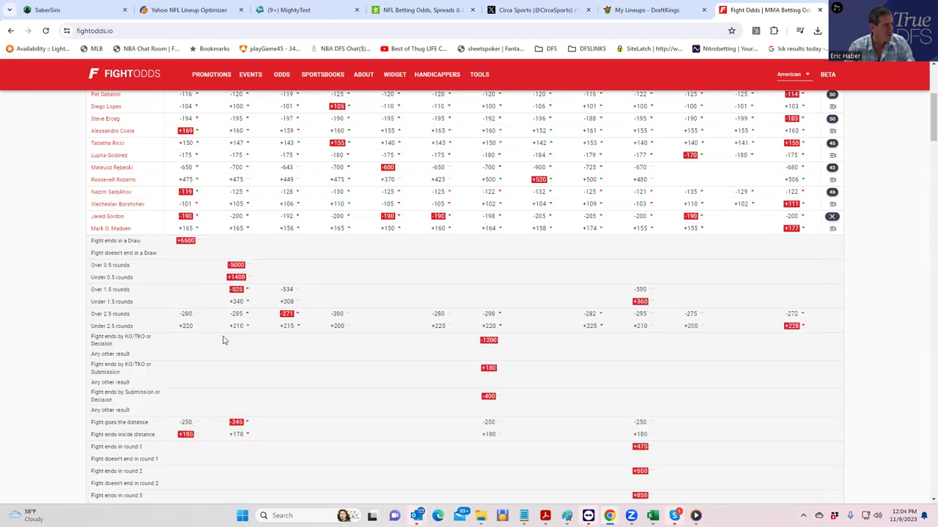
pyautogui.scroll(-2, 246, 345)
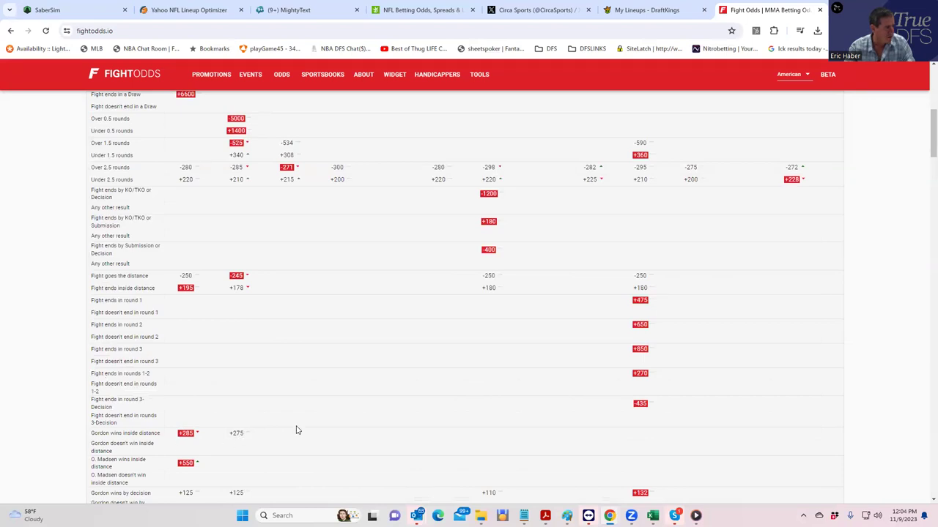
# Examine the round totals and win-method prop odds for Jared Gordon vs. Mark O. Madsen, and collapse them.
pyautogui.scroll(3, 296, 430)
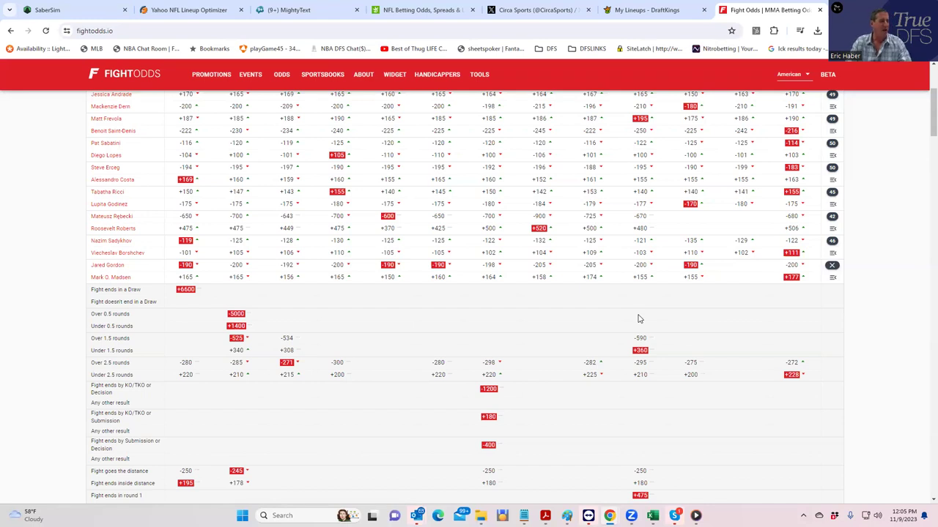
pyautogui.scroll(-2, 342, 402)
pyautogui.scroll(-3, 244, 396)
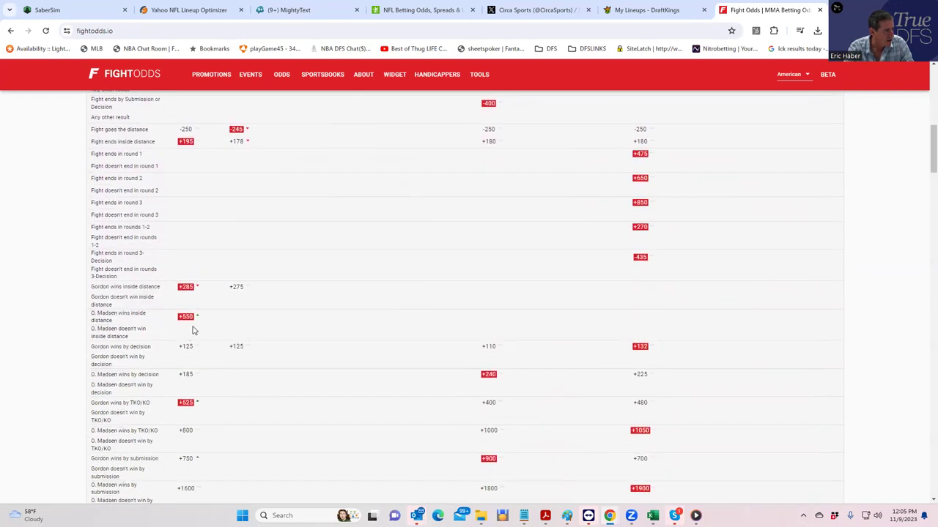
pyautogui.scroll(5, 410, 296)
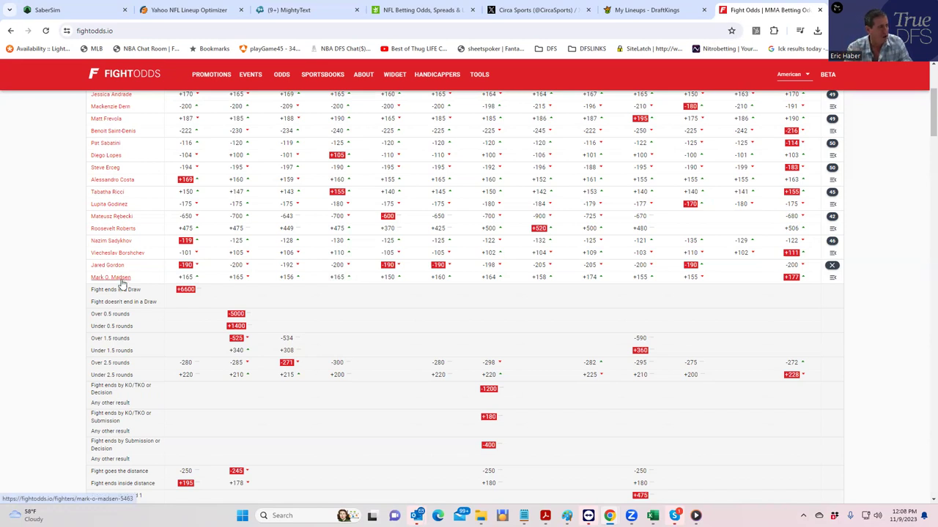
pyautogui.click(833, 268)
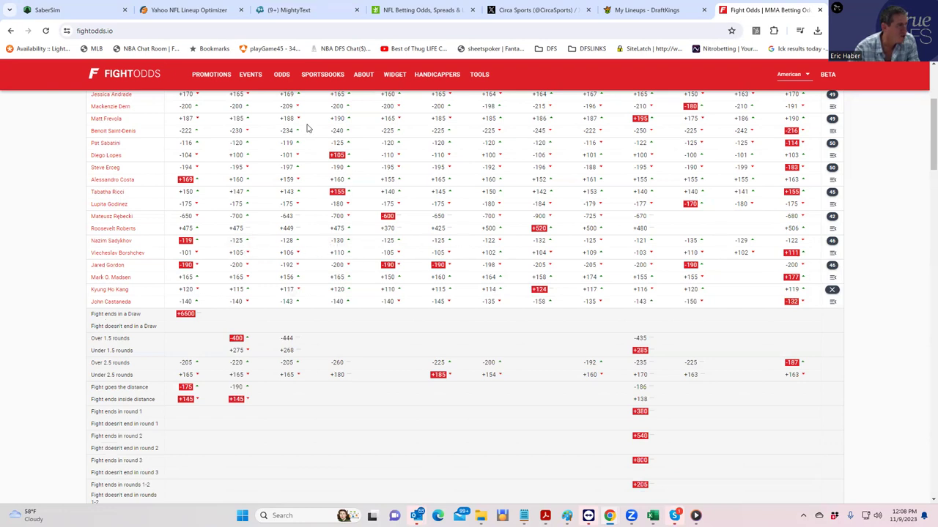
# Check the Sadykhov and Borshchev salaries on DraftKings, and expand their fight's prop odds on FightOdds.
pyautogui.click(626, 10)
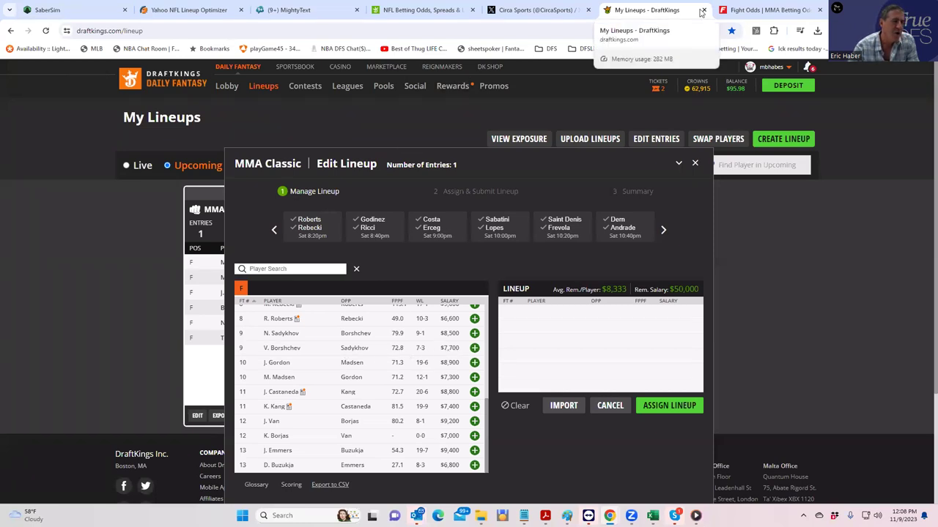
pyautogui.click(744, 12)
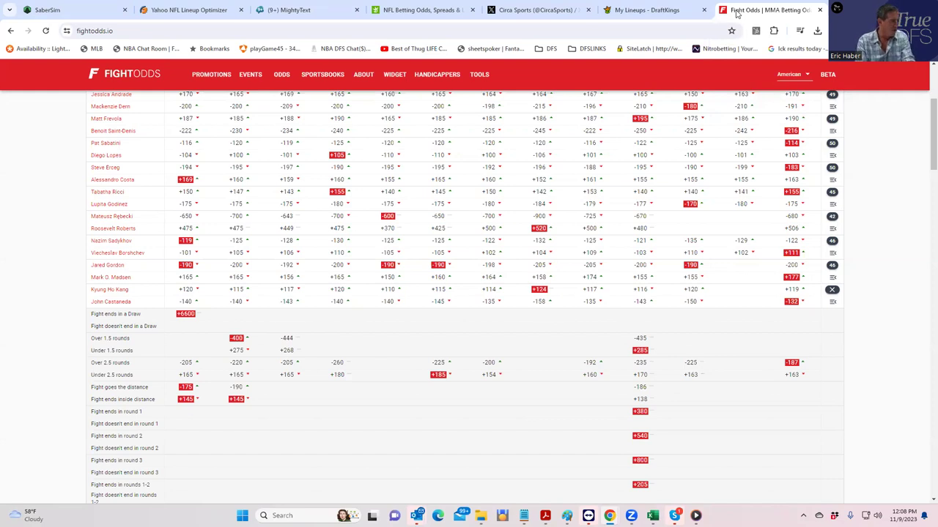
pyautogui.click(479, 74)
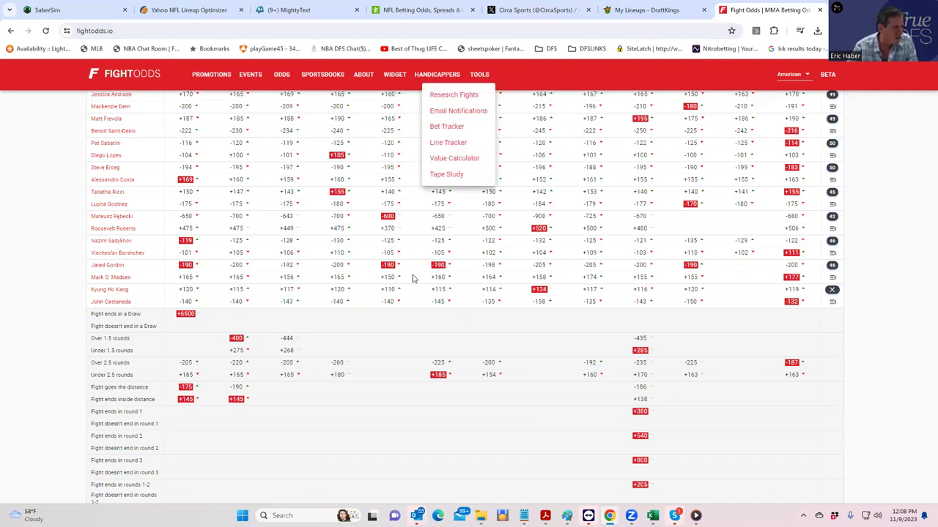
pyautogui.click(828, 242)
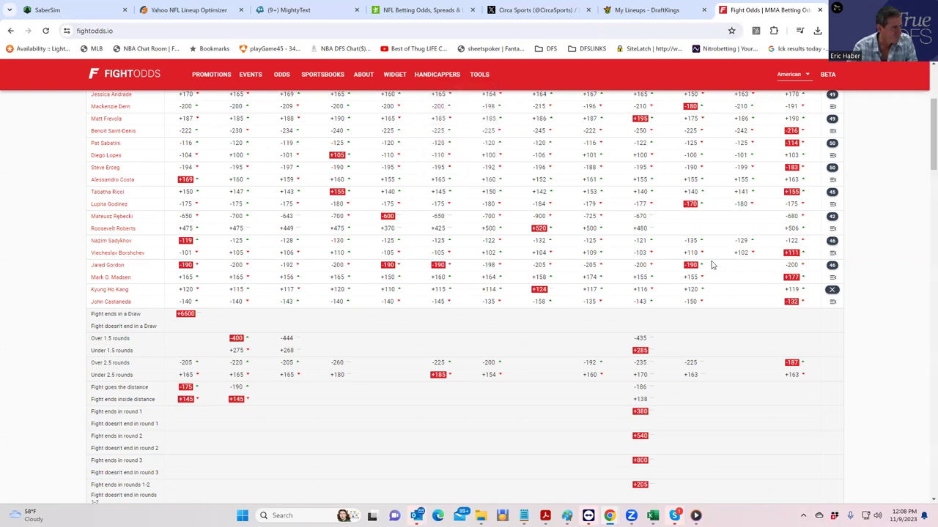
pyautogui.click(832, 240)
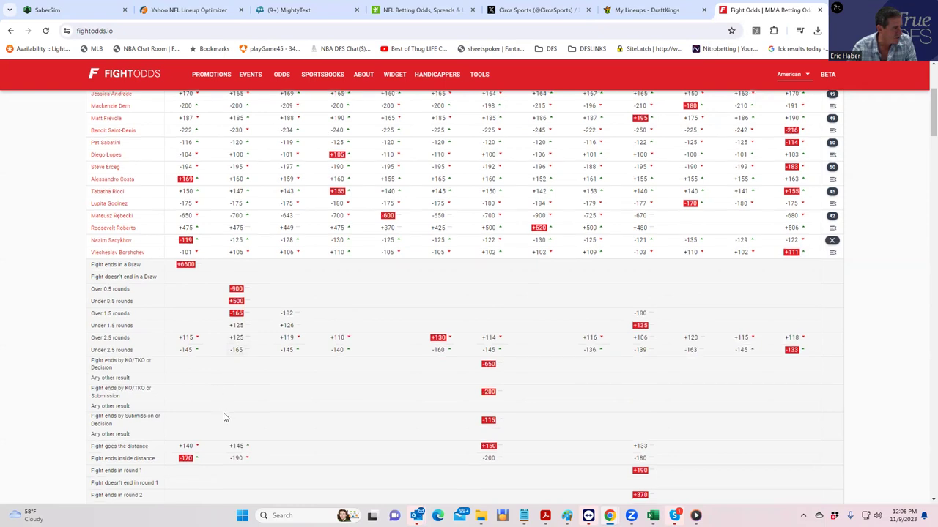
# Examine the Sadykhov vs. Borshchev win-method props, and collapse both that fight's props and the Kang vs. Castaneda props.
pyautogui.scroll(-5, 224, 414)
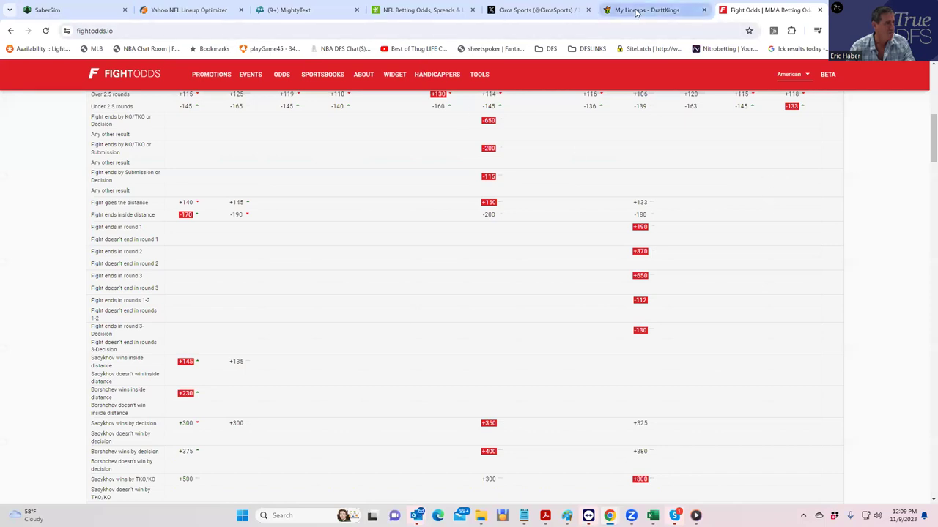
pyautogui.scroll(3, 924, 112)
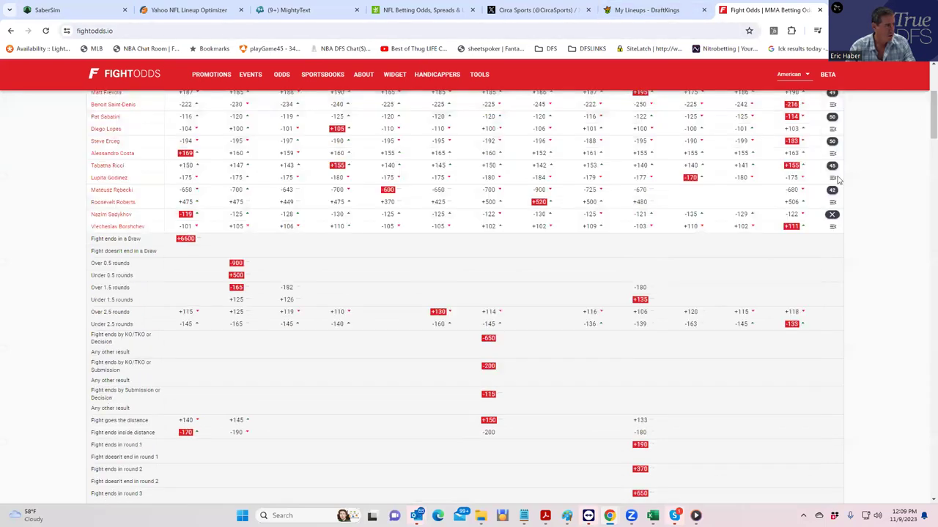
pyautogui.click(832, 214)
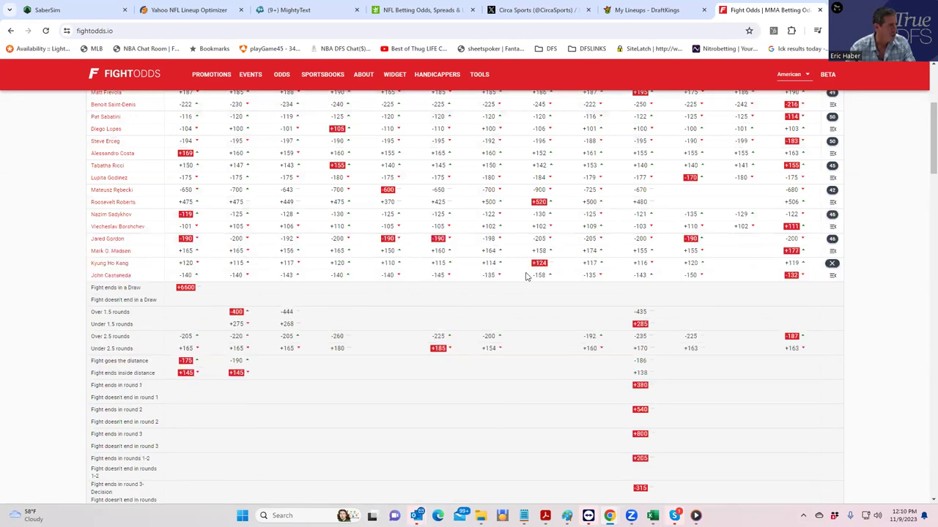
pyautogui.click(832, 266)
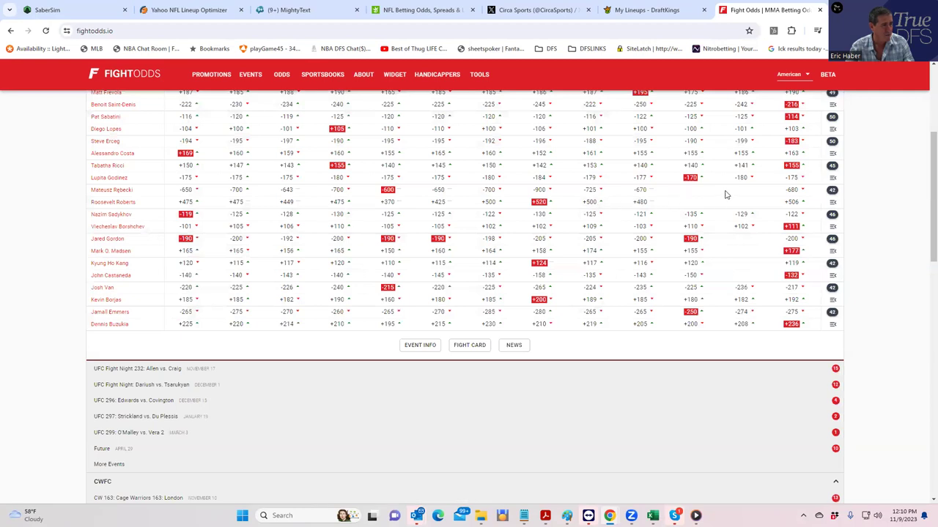
# Expand the Mateusz Rębecki vs. Roosevelt Roberts prop odds, examine the inside-distance and win-method lines, and collapse them.
pyautogui.click(833, 193)
pyautogui.scroll(-3, 314, 320)
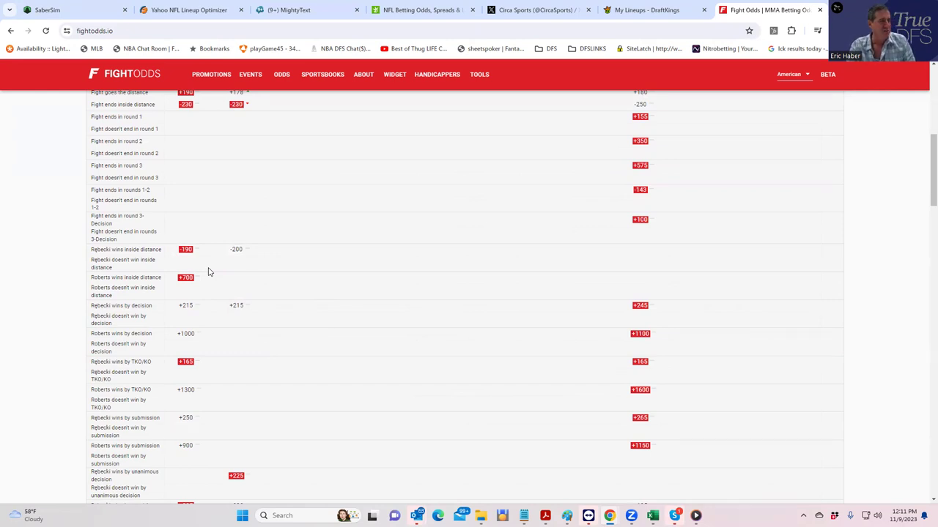
pyautogui.scroll(1, 820, 222)
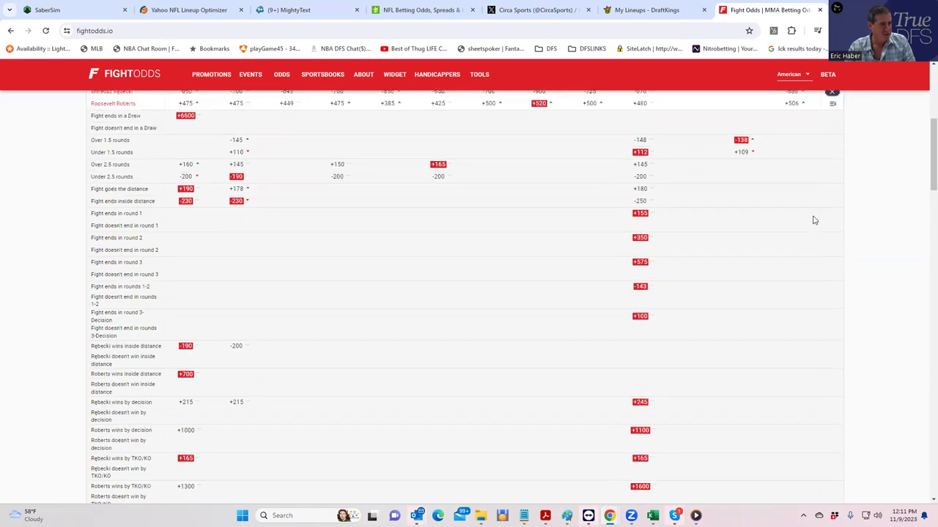
pyautogui.scroll(1, 821, 195)
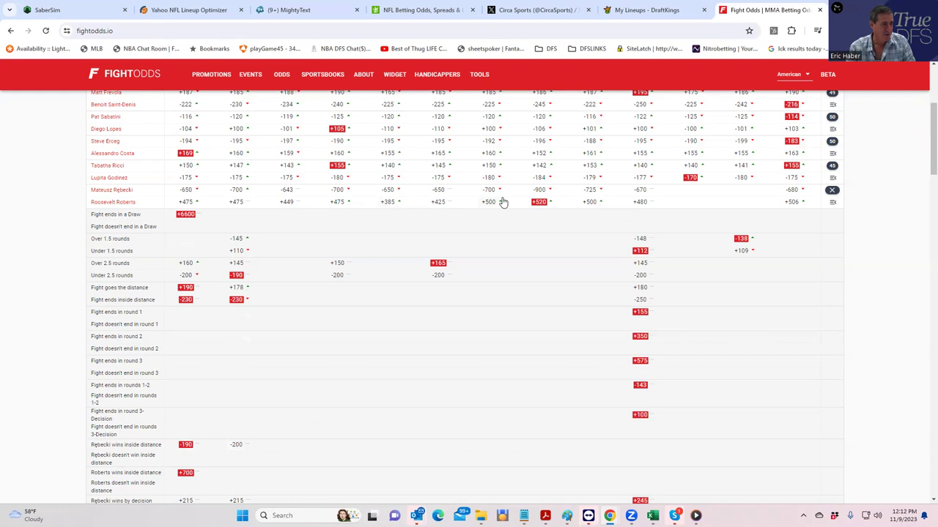
pyautogui.click(833, 193)
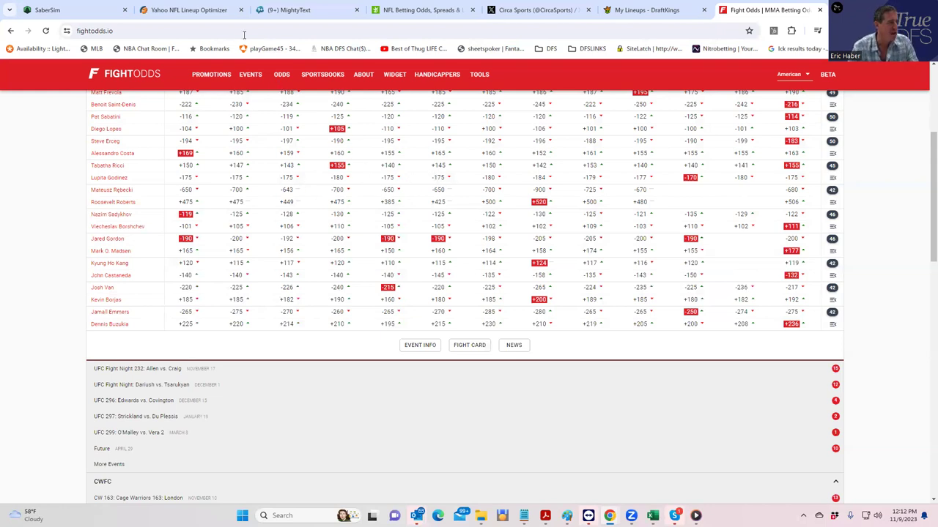
# Check the Godinez and Ricci salaries on DraftKings, and expand the Tabatha Ricci vs. Lupita Godinez prop odds on FightOdds.
pyautogui.click(645, 9)
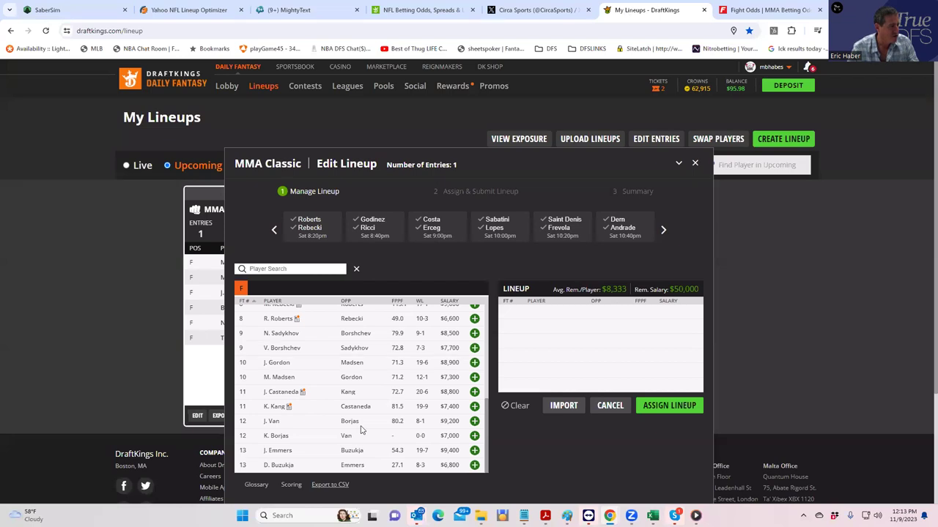
pyautogui.scroll(2, 410, 369)
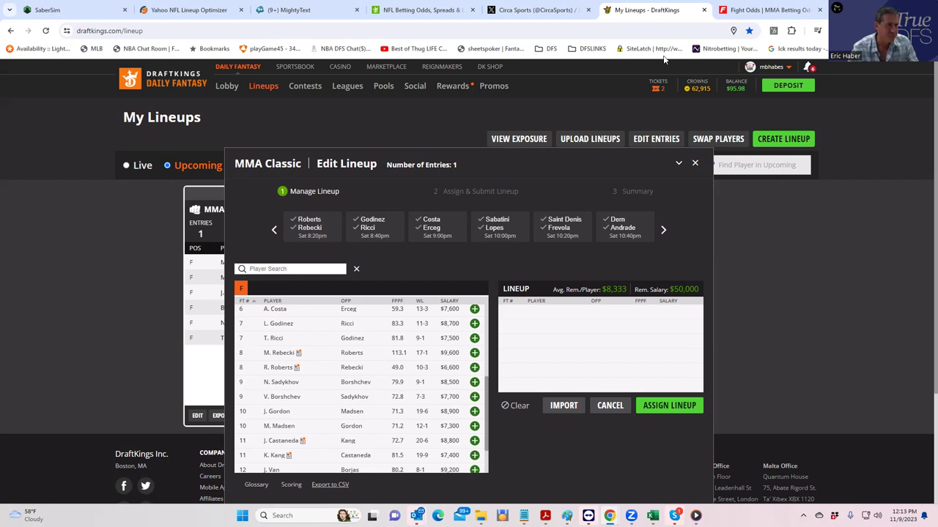
pyautogui.click(733, 11)
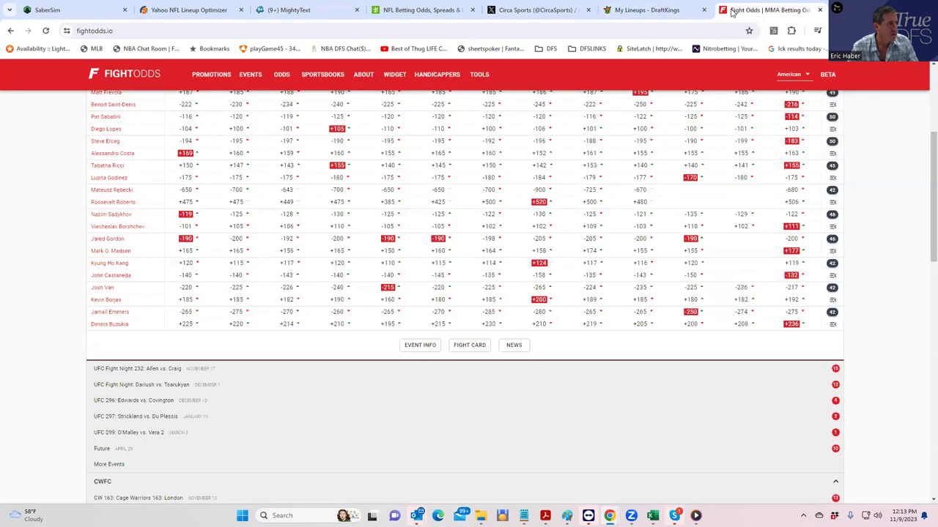
pyautogui.click(479, 74)
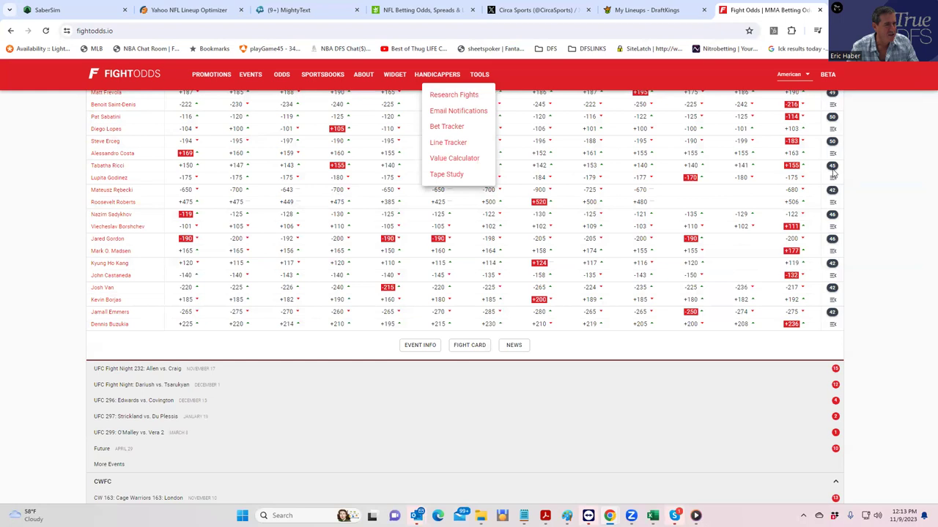
pyautogui.click(833, 170)
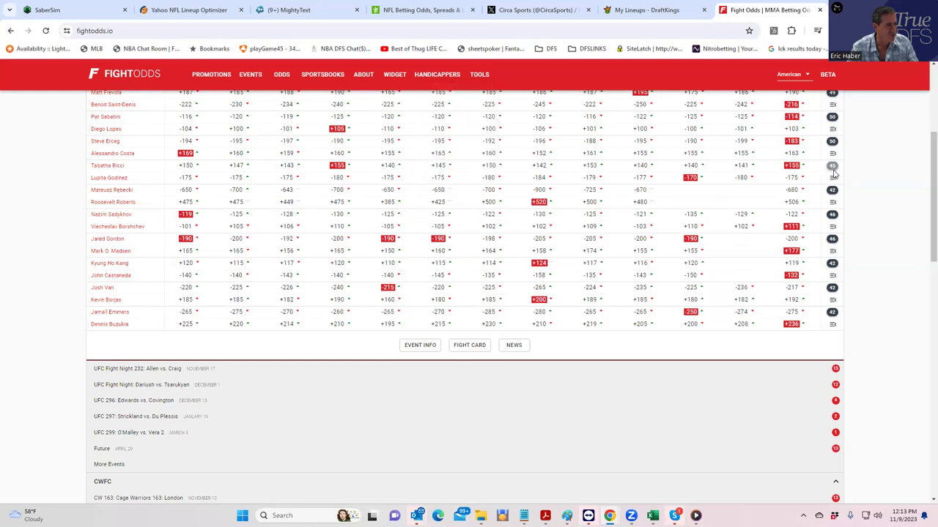
pyautogui.click(833, 169)
# Examine the Ricci vs. Godinez distance and win-method prop odds, and collapse them.
pyautogui.scroll(-3, 329, 306)
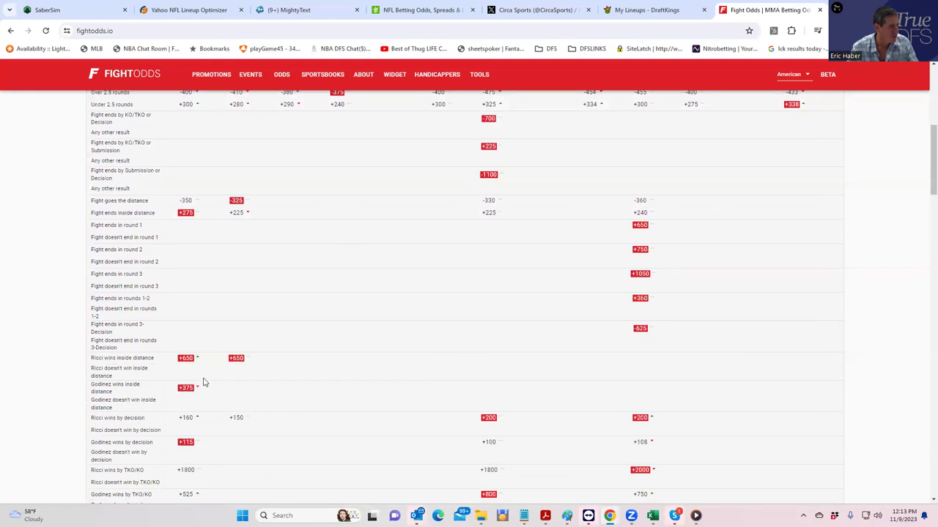
pyautogui.scroll(1, 310, 348)
pyautogui.scroll(5, 311, 348)
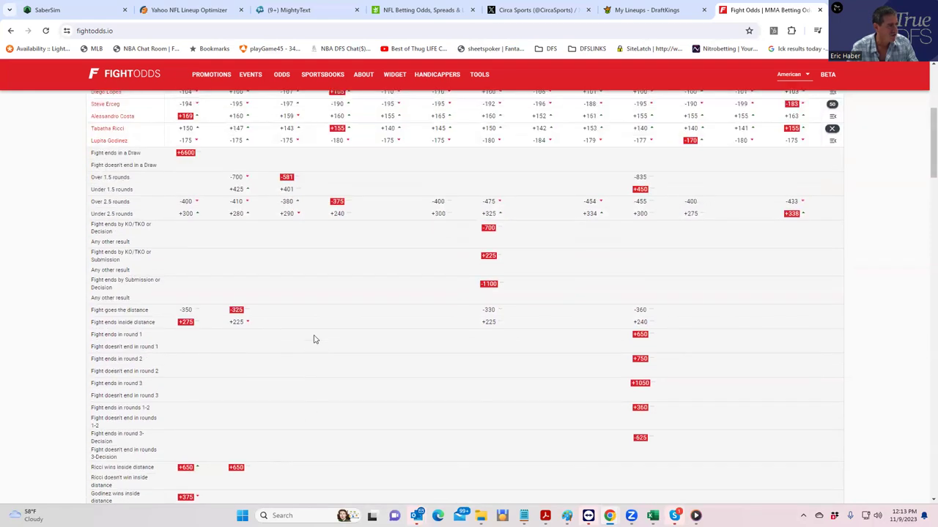
pyautogui.click(830, 215)
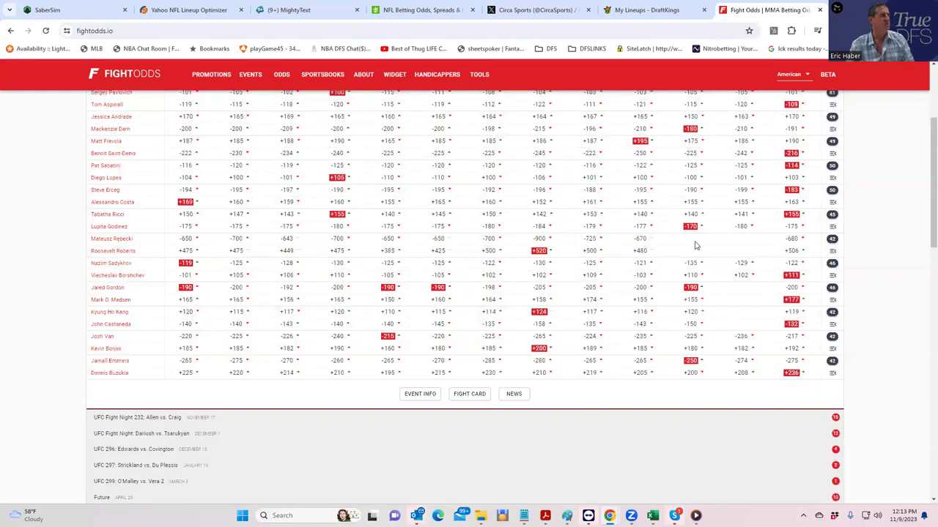
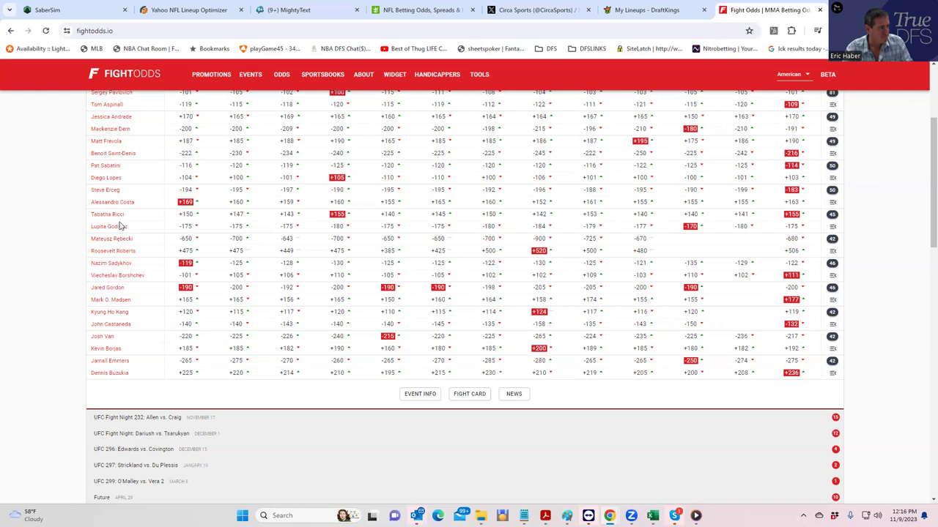
# Compare the Erceg and Costa salaries on DraftKings with their moneylines on FightOdds.
pyautogui.click(635, 11)
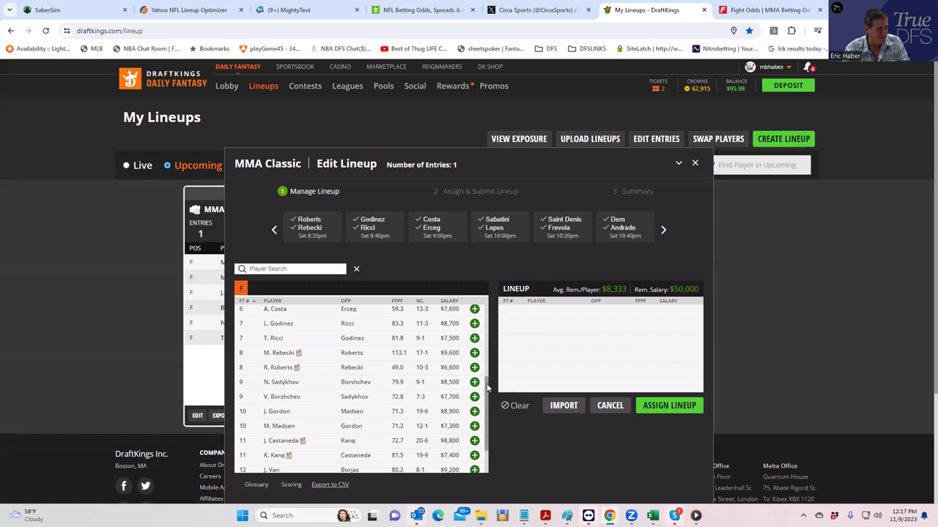
pyautogui.scroll(1, 480, 376)
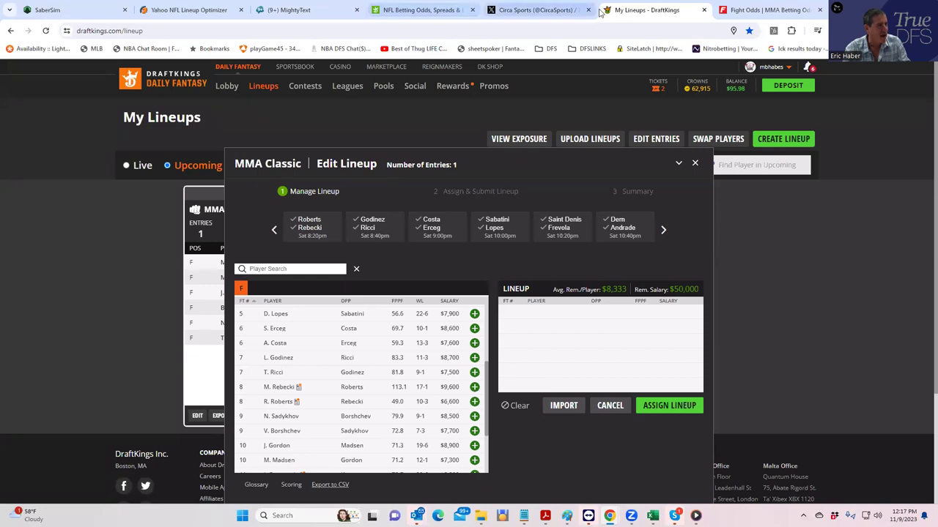
pyautogui.click(747, 12)
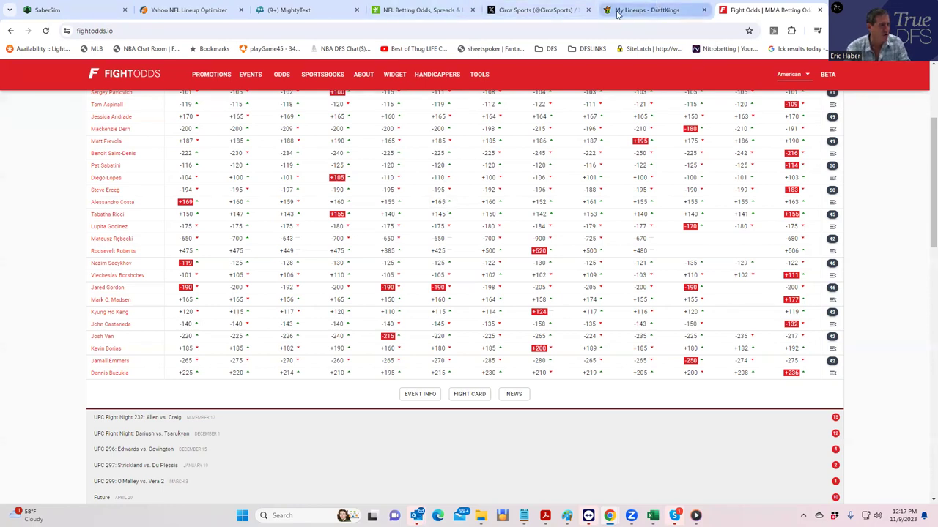
pyautogui.click(621, 12)
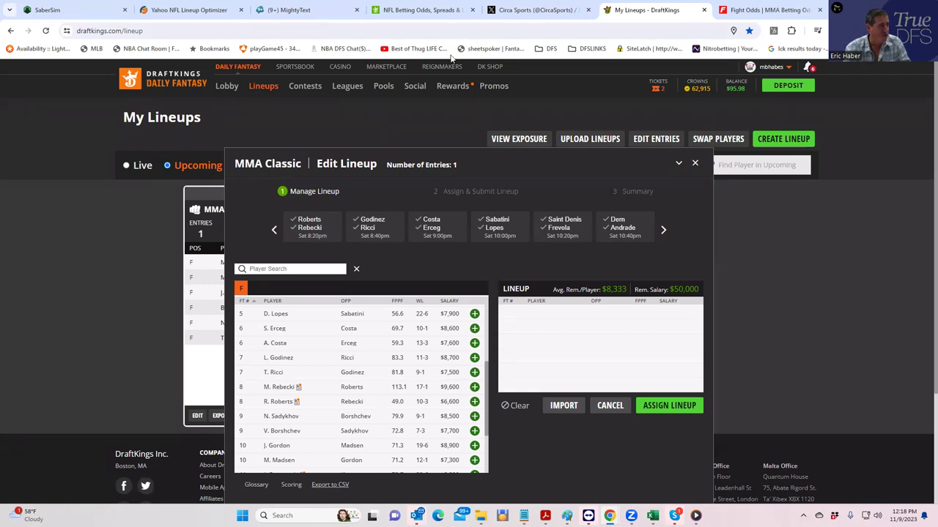
pyautogui.click(739, 13)
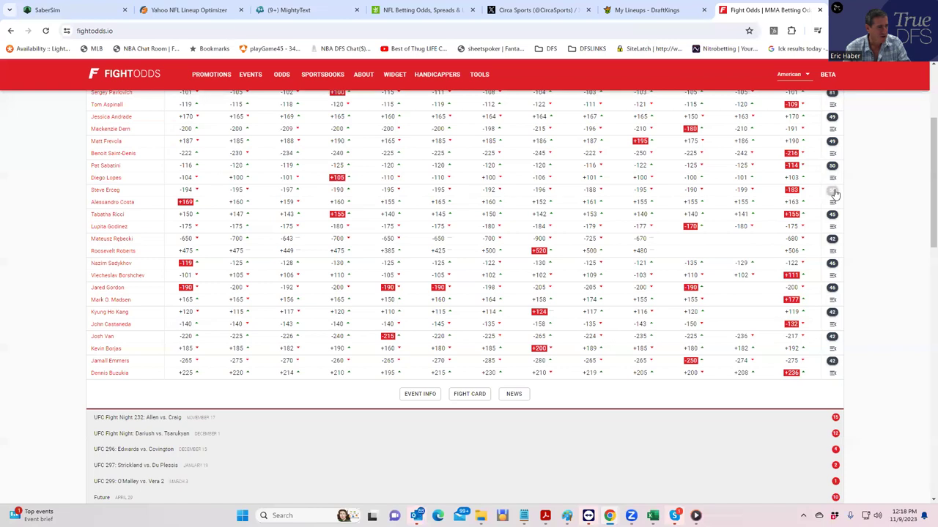
# Expand the Steve Erceg vs. Alessandro Costa prop odds and examine the round totals, inside-distance and win-method lines.
pyautogui.click(779, 208)
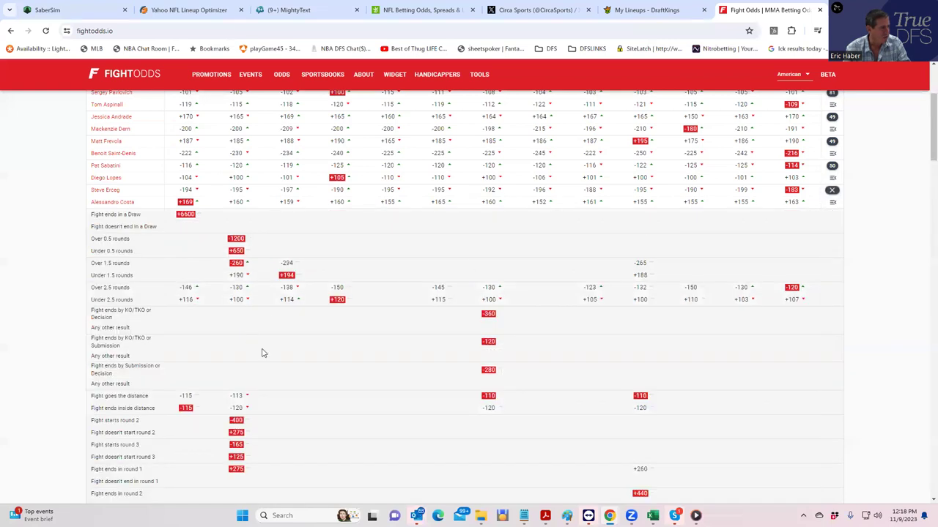
pyautogui.scroll(-1, 263, 353)
pyautogui.scroll(-3, 288, 369)
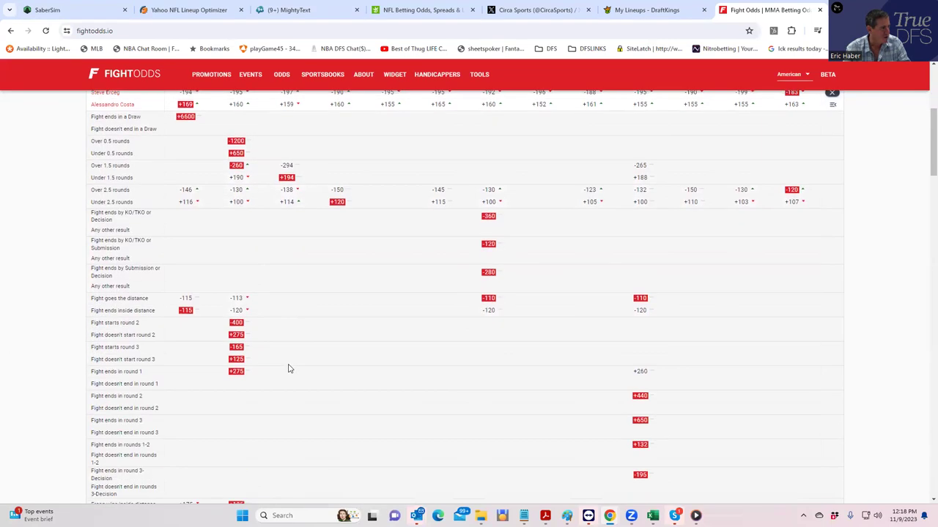
pyautogui.scroll(-4, 288, 369)
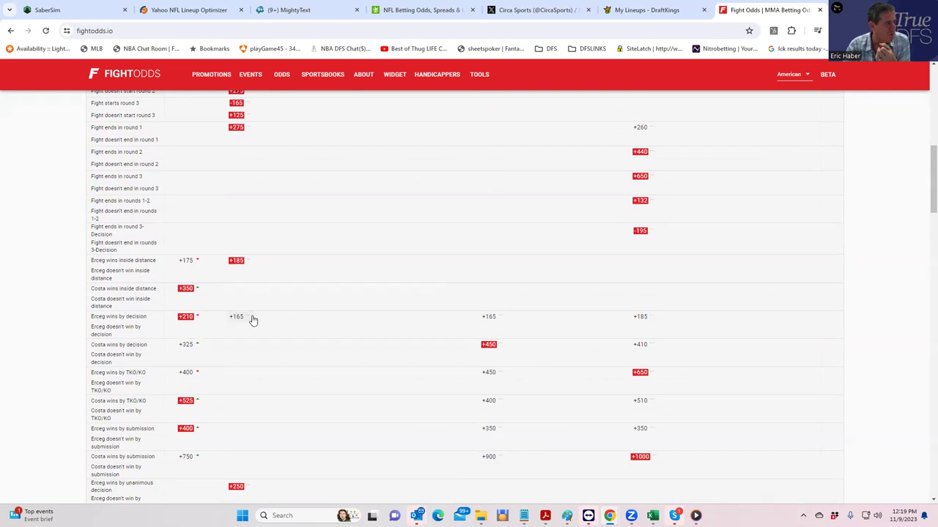
pyautogui.scroll(3, 924, 146)
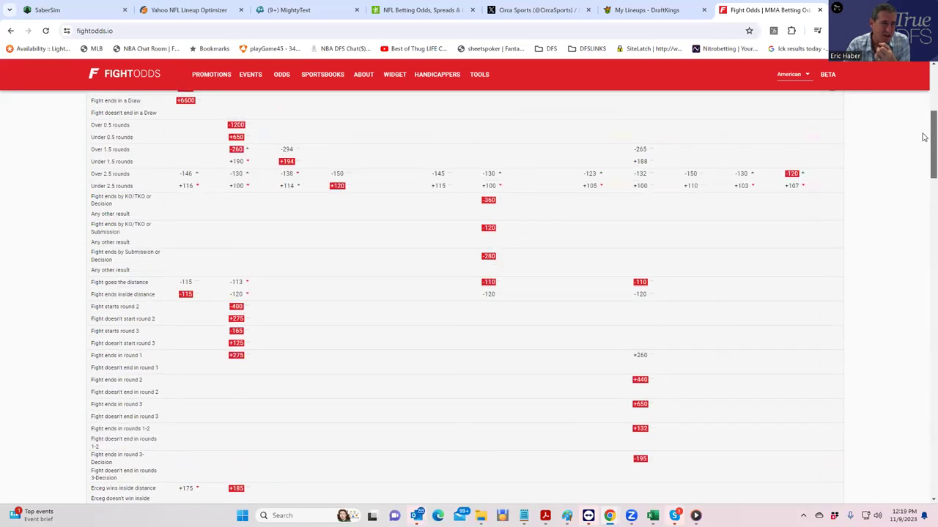
# Review the Sabatini and Lopes salaries in the DraftKings player list, and collapse the Erceg vs. Costa prop odds on FightOdds.
pyautogui.scroll(4, 924, 137)
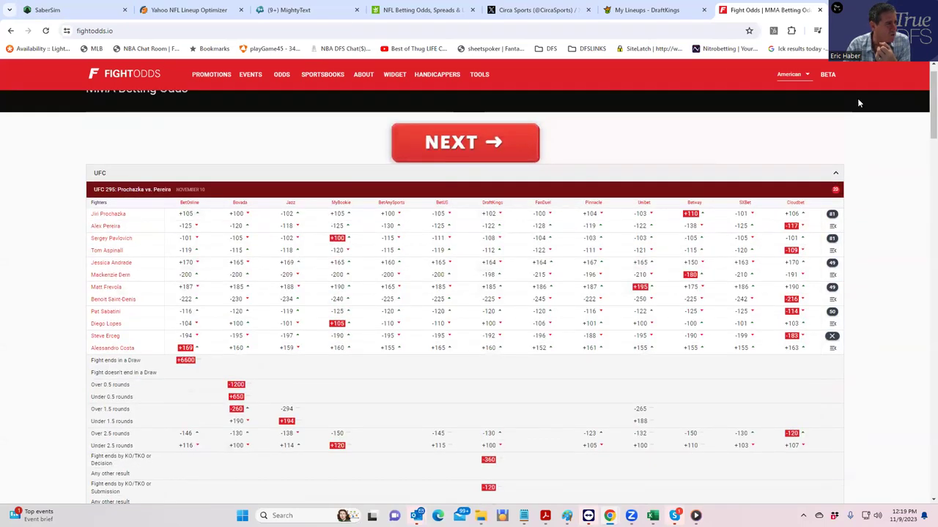
pyautogui.click(647, 10)
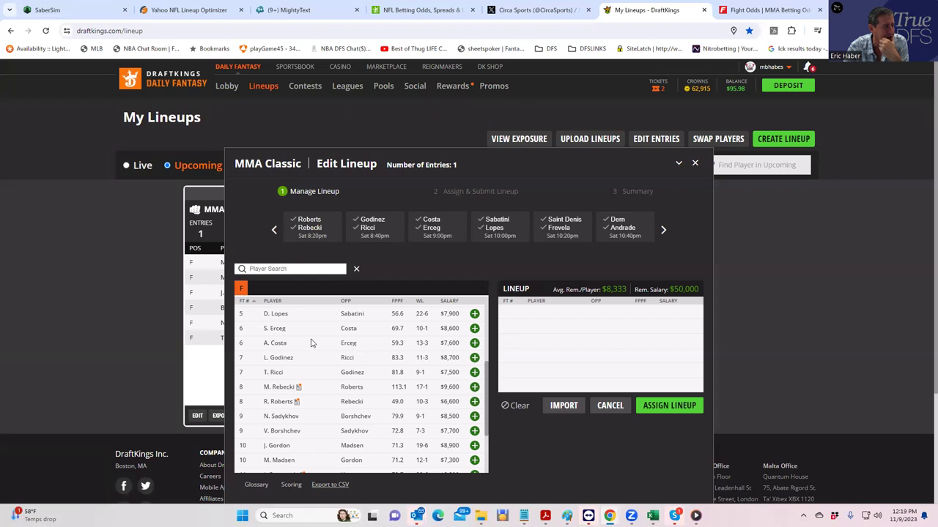
pyautogui.moveTo(484, 369); pyautogui.dragTo(481, 309)
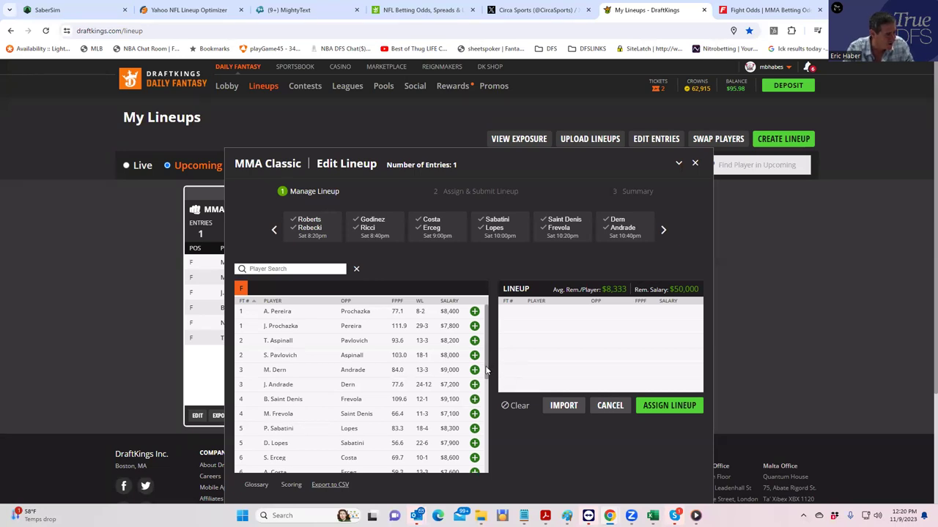
pyautogui.scroll(-1, 485, 372)
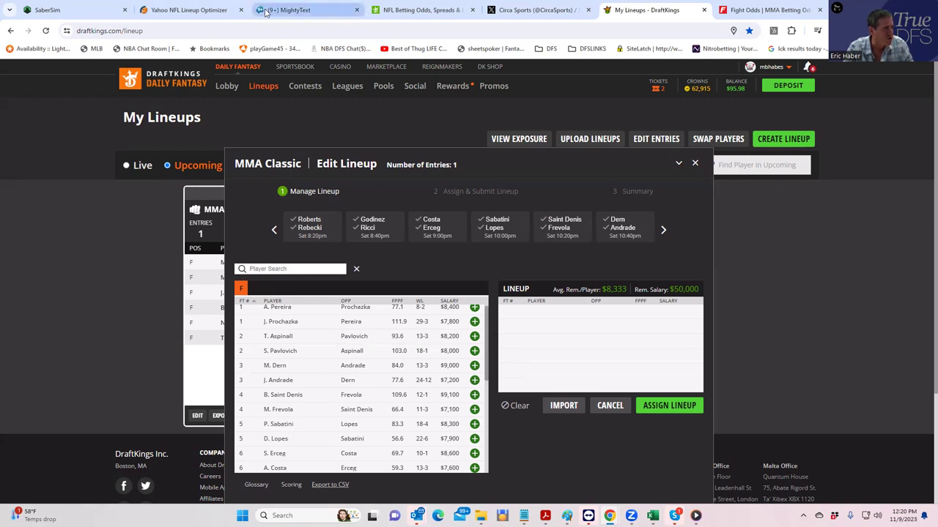
pyautogui.moveTo(266, 11)
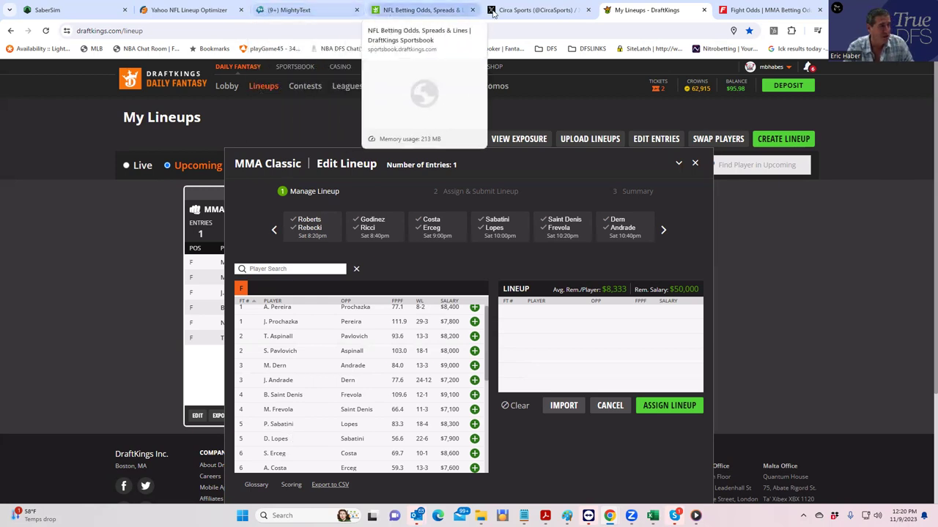
pyautogui.click(762, 10)
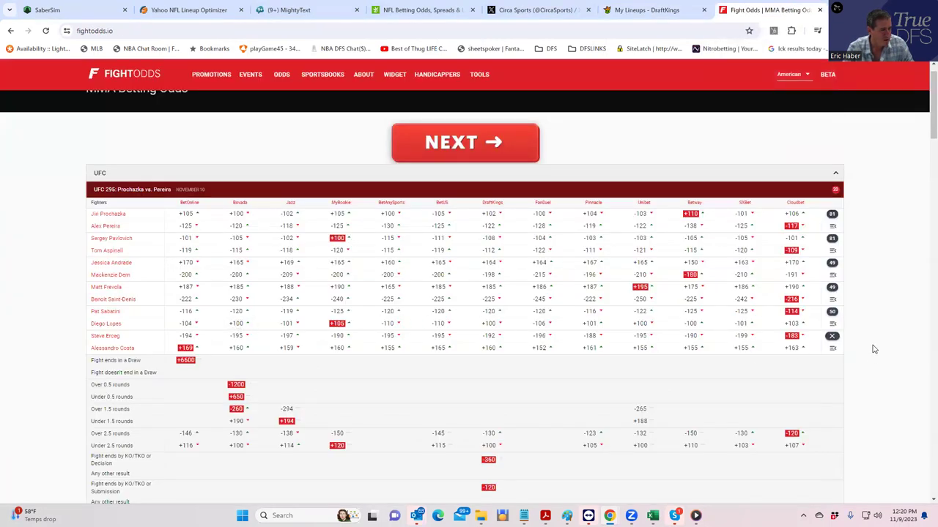
pyautogui.click(833, 336)
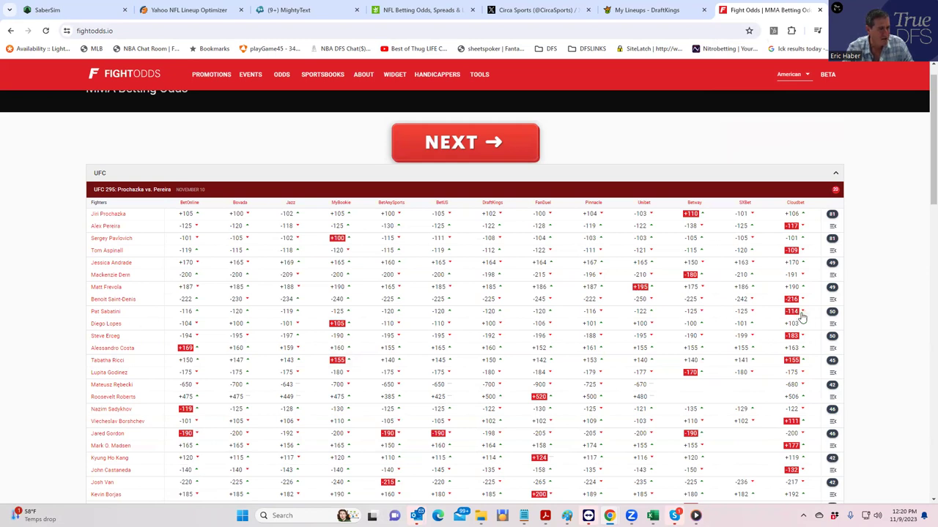
# Expand the Pat Sabatini vs. Diego Lopes prop odds, examine the round totals, inside-distance and win-method lines, and collapse them.
pyautogui.click(832, 312)
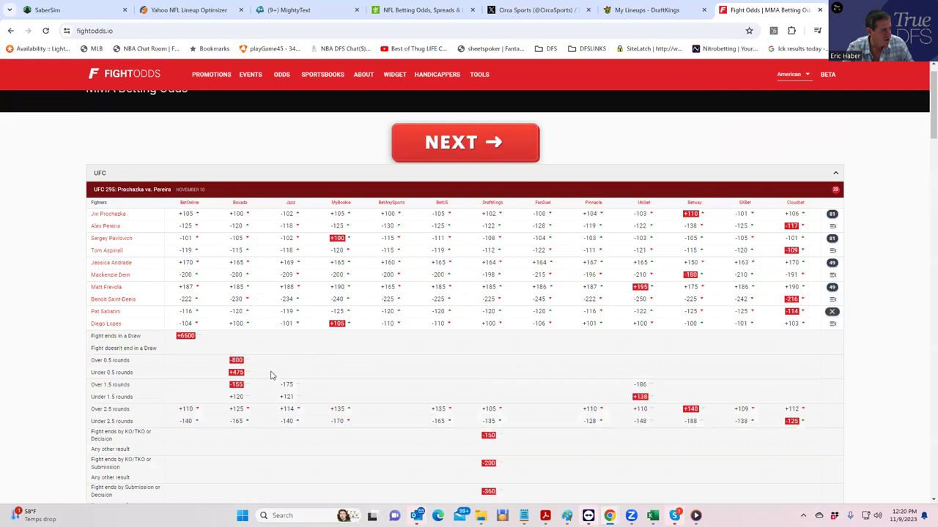
pyautogui.scroll(-4, 273, 376)
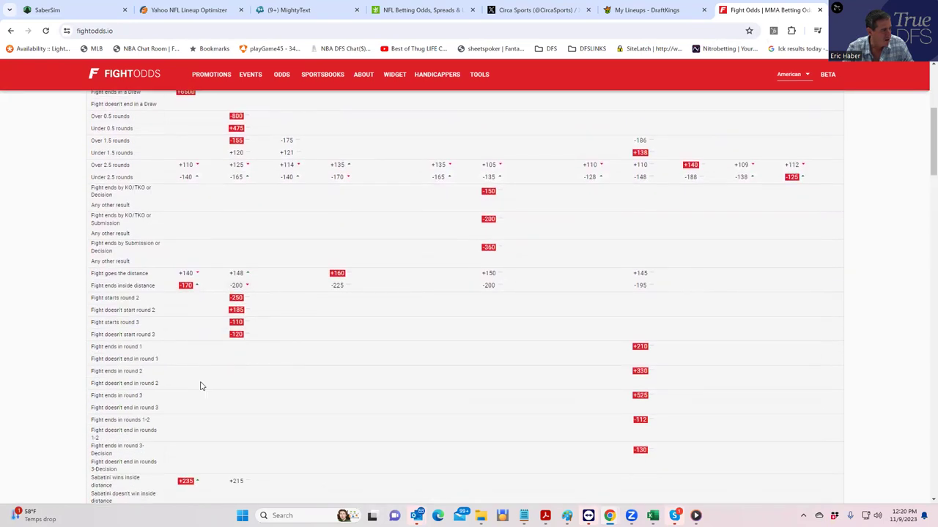
pyautogui.scroll(-2, 202, 387)
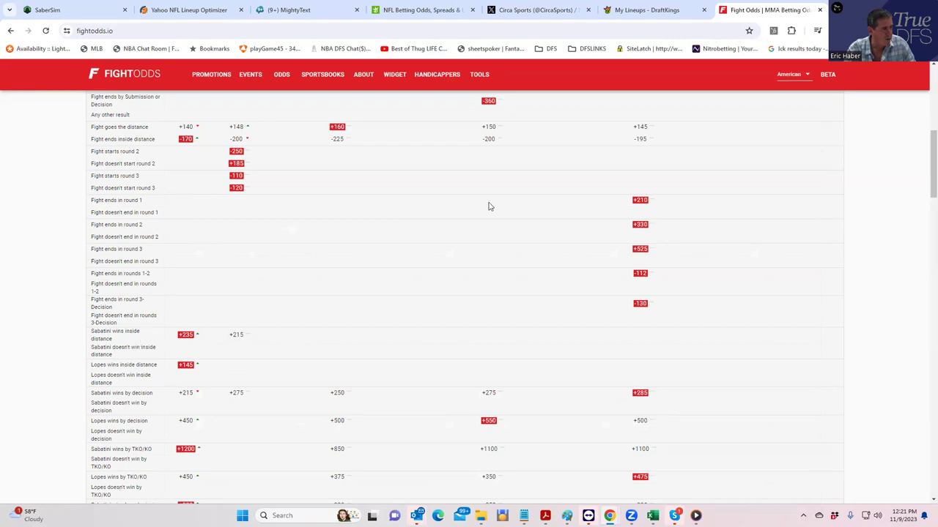
pyautogui.scroll(3, 490, 205)
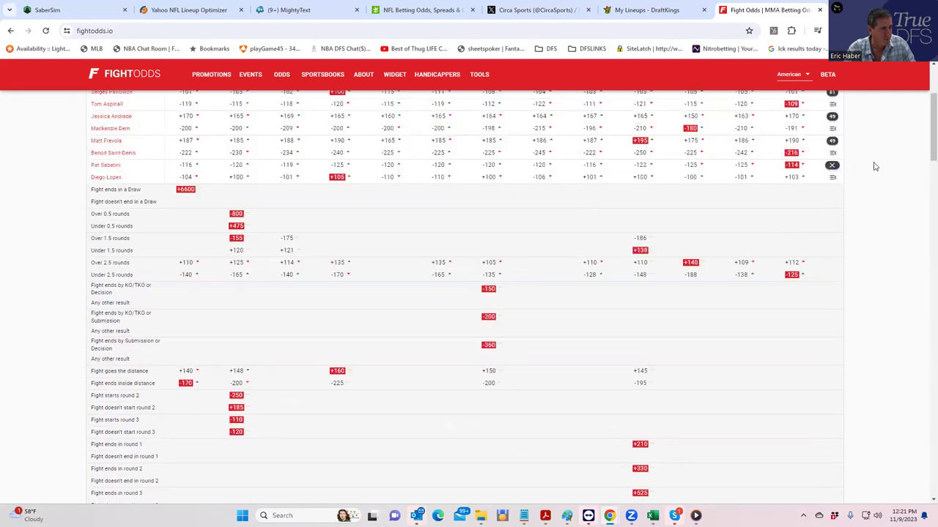
pyautogui.click(831, 165)
pyautogui.scroll(1, 196, 211)
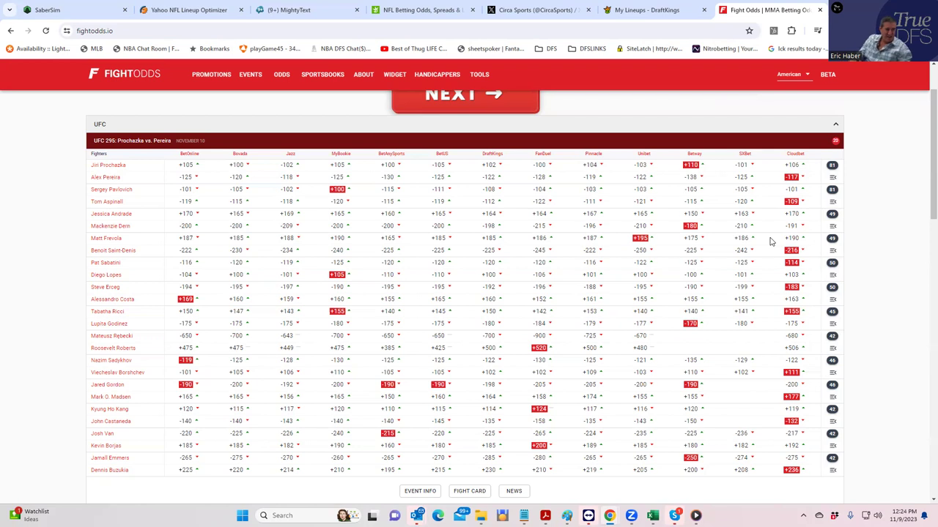
# Expand the Matt Frevola vs. Benoit Saint-Denis prop odds, examine the distance and inside-distance win lines, and collapse them.
pyautogui.click(832, 238)
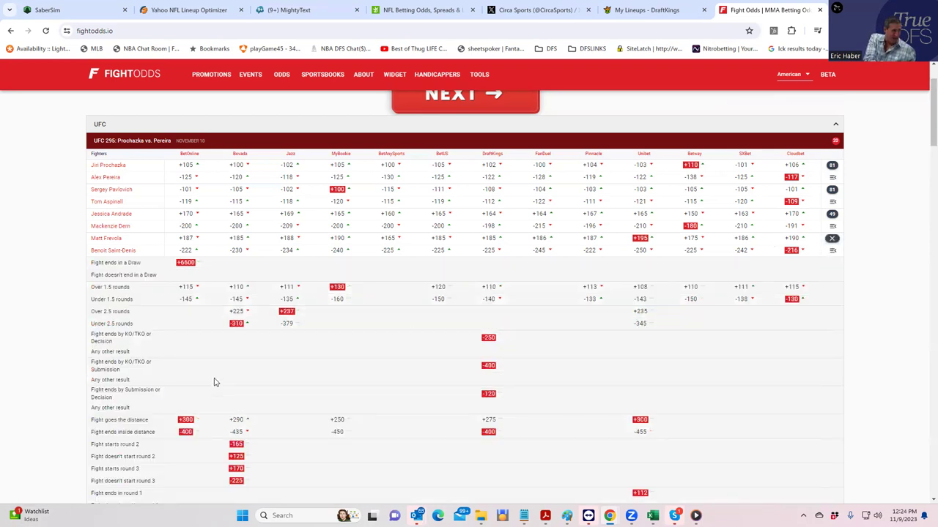
pyautogui.scroll(-2, 212, 396)
pyautogui.scroll(-1, 209, 414)
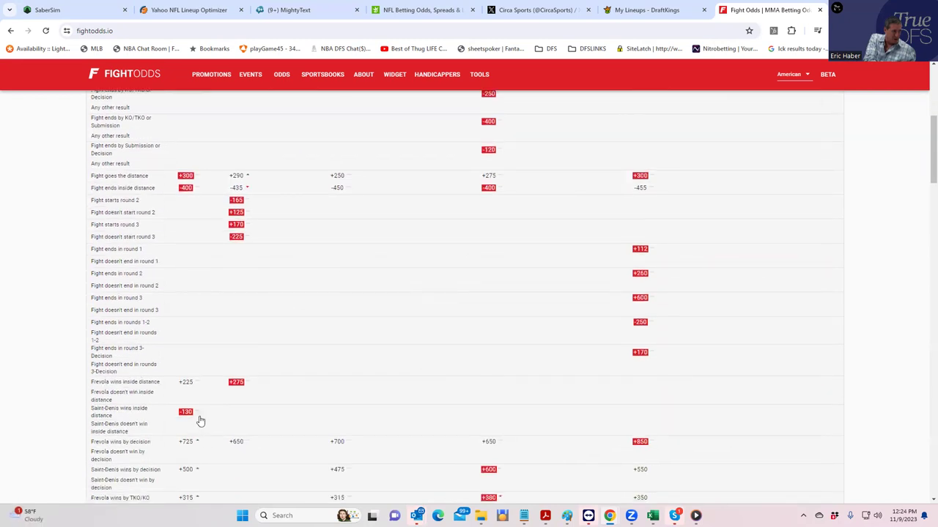
pyautogui.scroll(1, 201, 421)
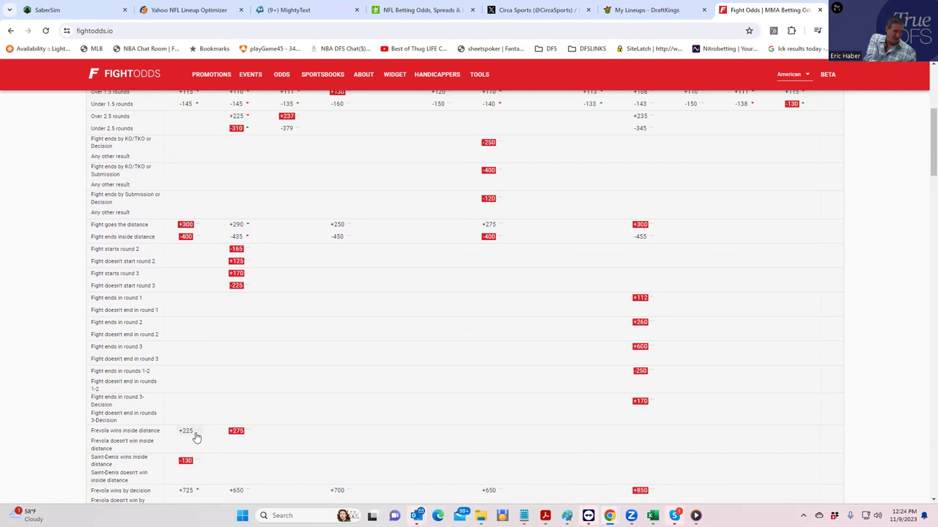
pyautogui.scroll(3, 323, 351)
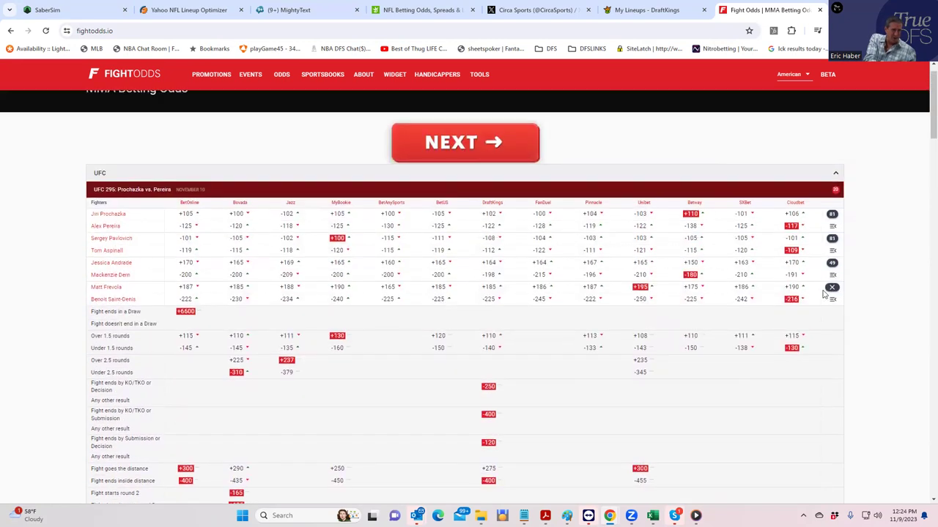
pyautogui.click(833, 291)
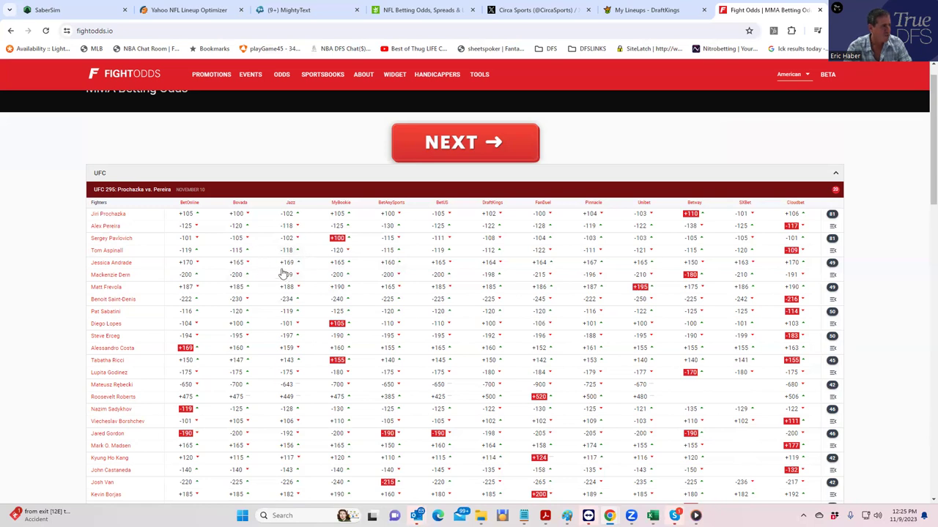
# Compare the Dern and Andrade salaries on DraftKings with their FightOdds distance and win-method props, and collapse the props.
pyautogui.hotkey('ctrl', 'shift', 'Tab')
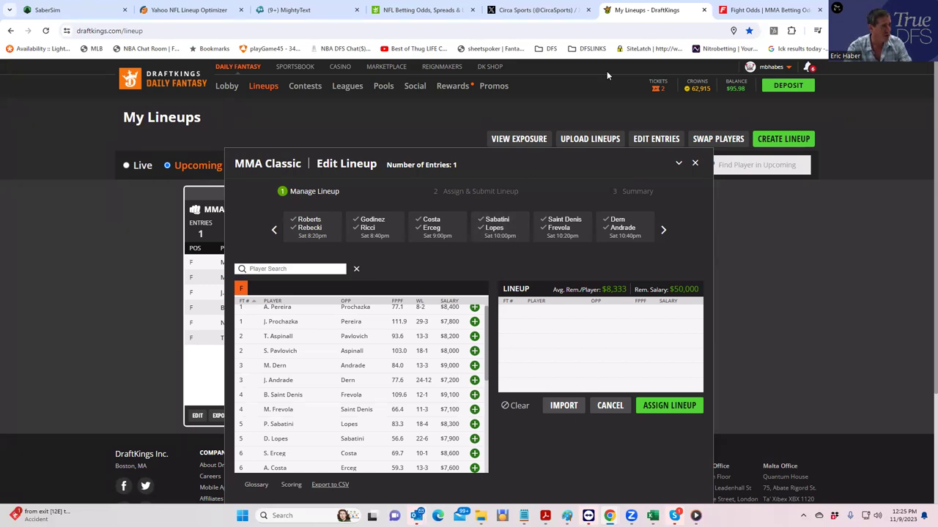
pyautogui.click(748, 10)
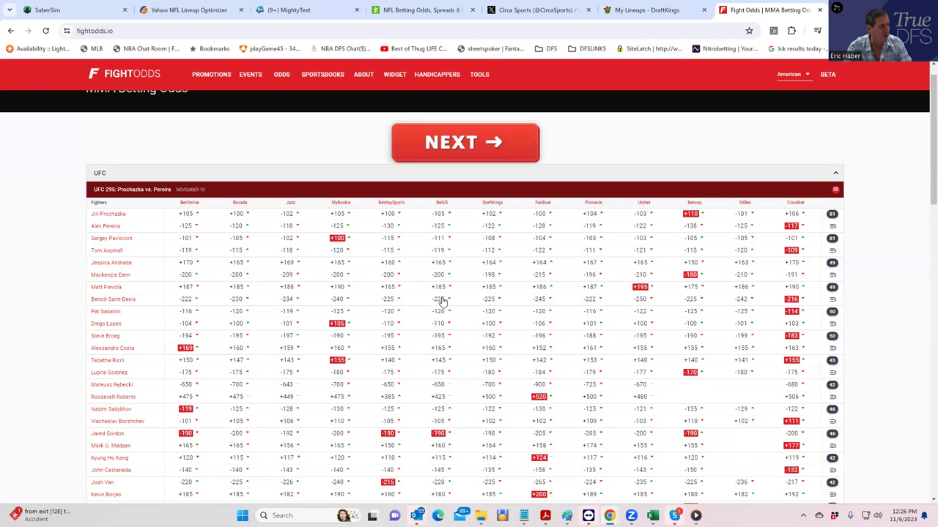
pyautogui.click(833, 263)
pyautogui.scroll(-3, 249, 388)
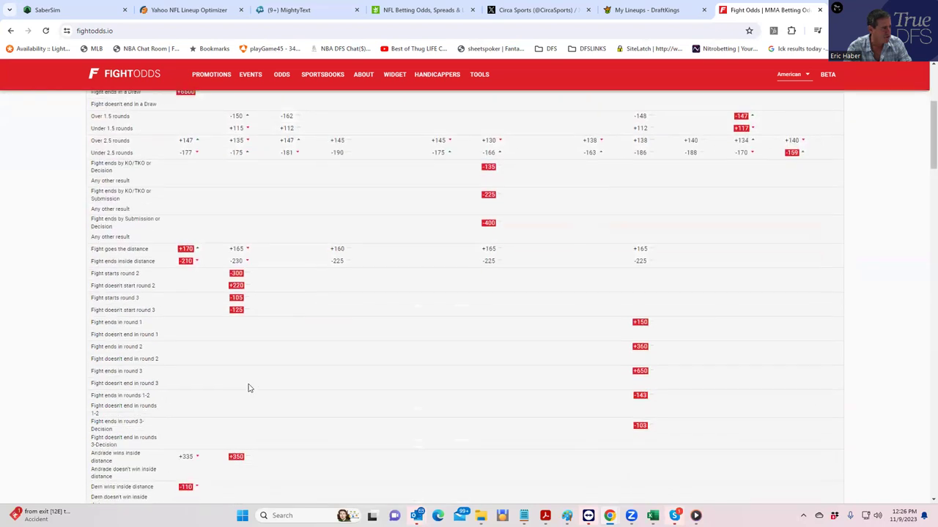
pyautogui.scroll(-1, 229, 409)
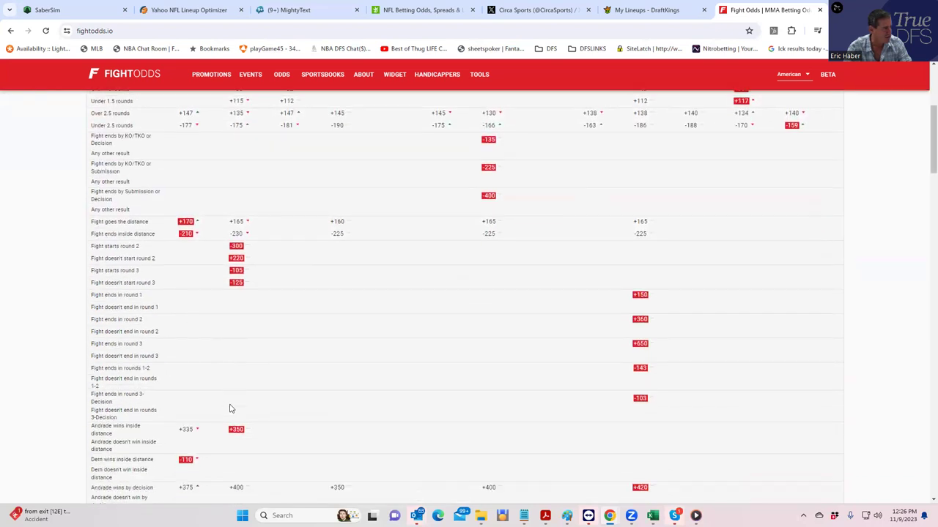
pyautogui.scroll(-3, 229, 408)
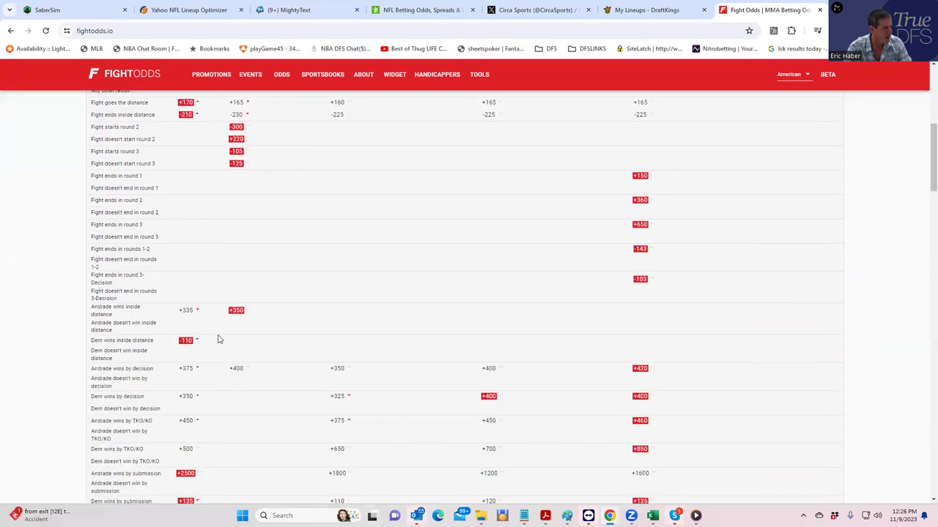
pyautogui.scroll(8, 218, 339)
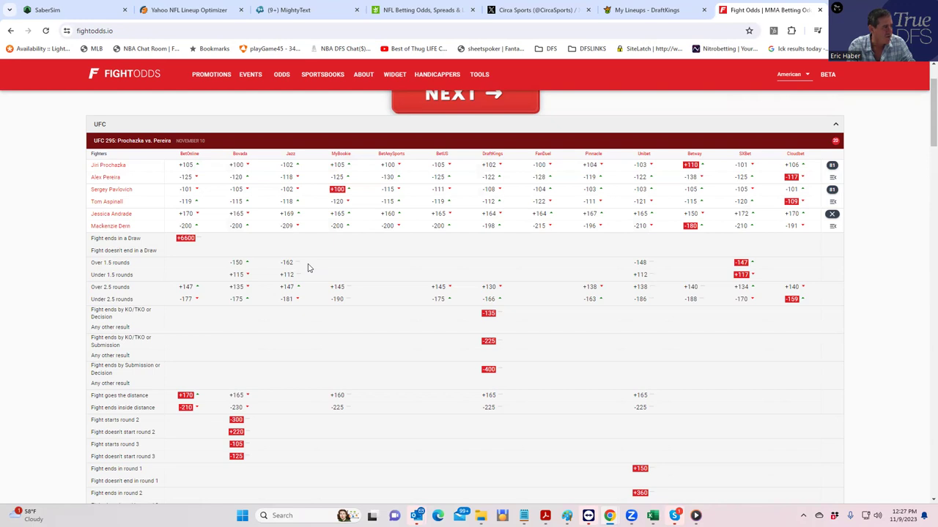
pyautogui.click(832, 214)
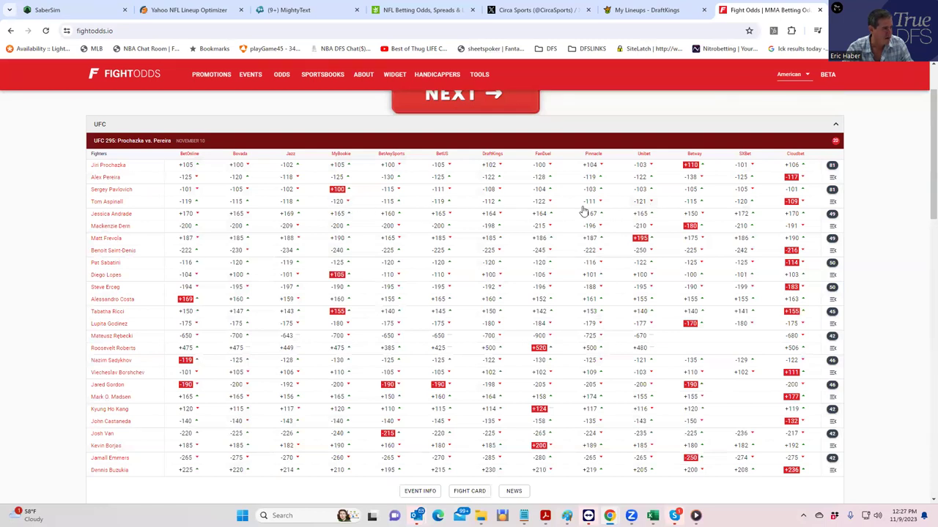
# Check the Aspinall and Pavlovich salaries on DraftKings, and examine the round-total and distance props for their fight on FightOdds.
pyautogui.click(643, 10)
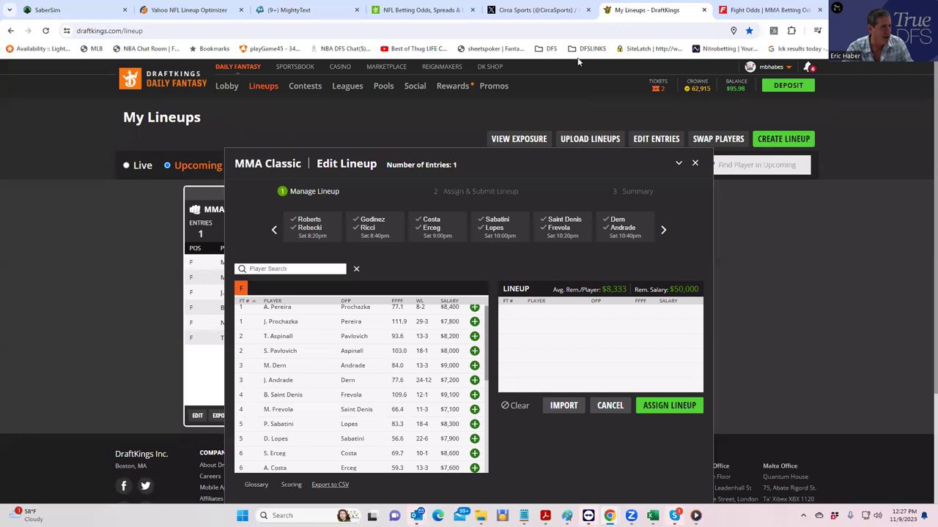
pyautogui.click(752, 9)
pyautogui.click(833, 192)
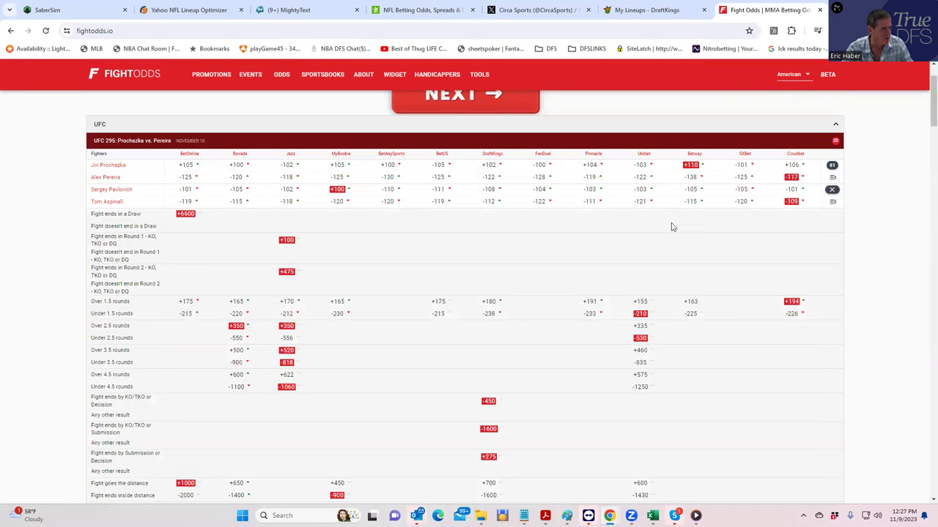
pyautogui.scroll(-2, 367, 334)
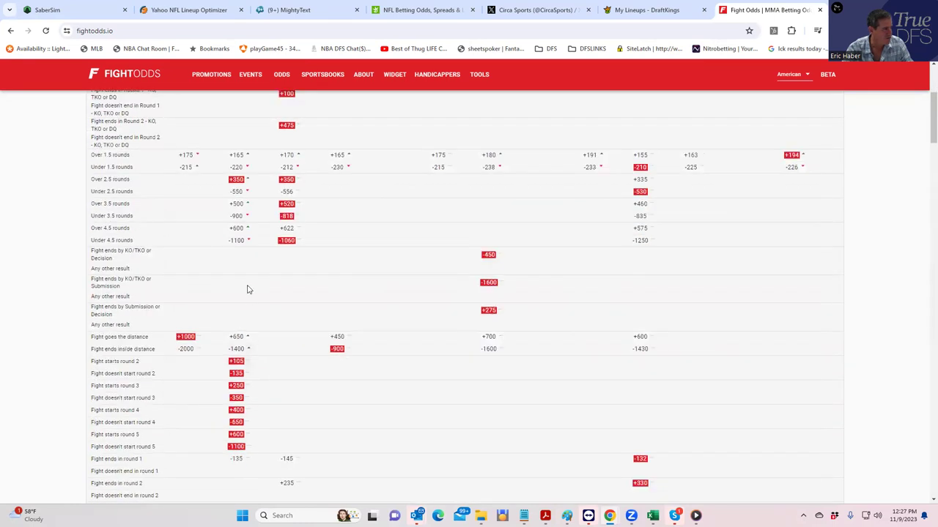
pyautogui.scroll(3, 241, 278)
pyautogui.scroll(-10, 240, 279)
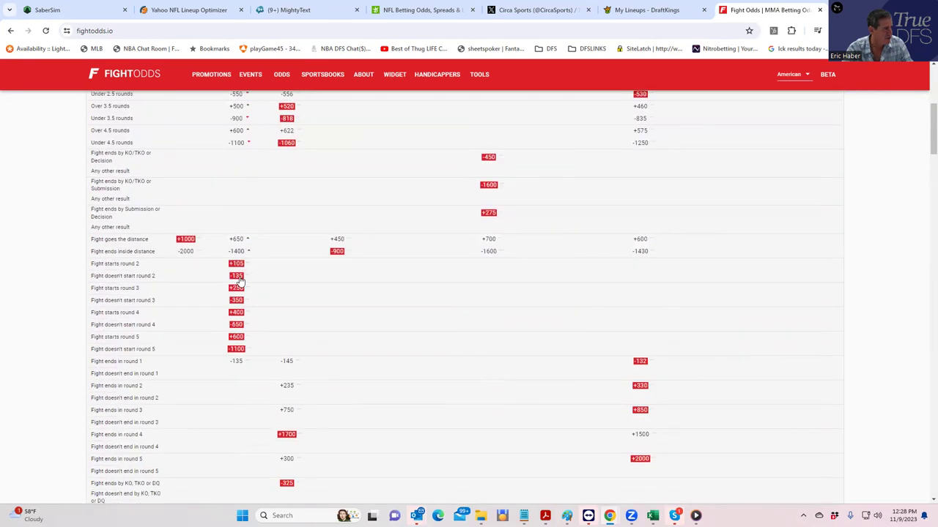
pyautogui.scroll(-1, 243, 316)
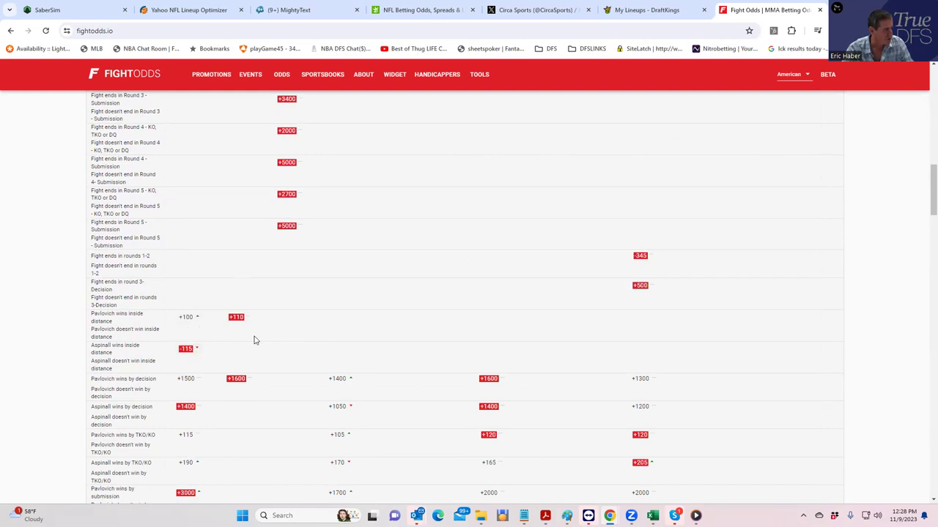
# Examine the Pavlovich vs. Aspinall inside-distance, TKO/KO, submission and winning-round props, and collapse them.
pyautogui.scroll(5, 256, 340)
pyautogui.scroll(1, 256, 339)
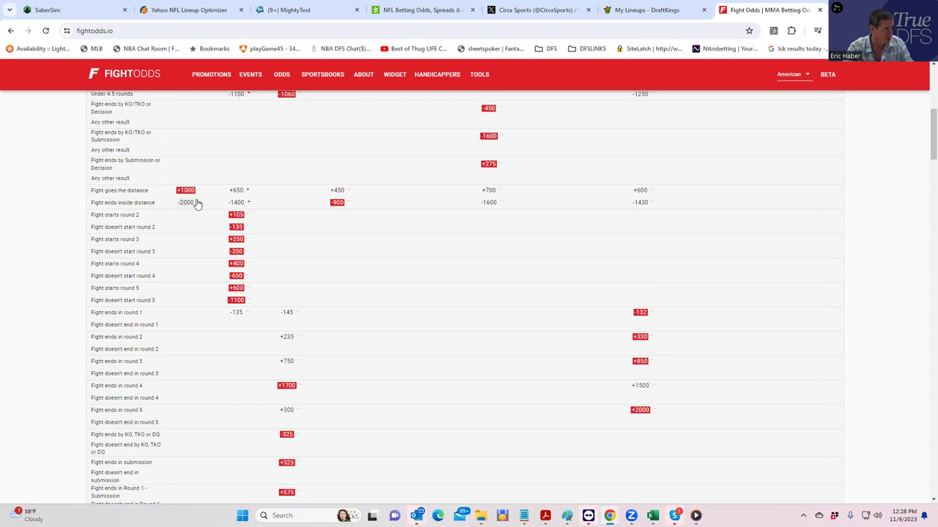
pyautogui.scroll(-6, 354, 395)
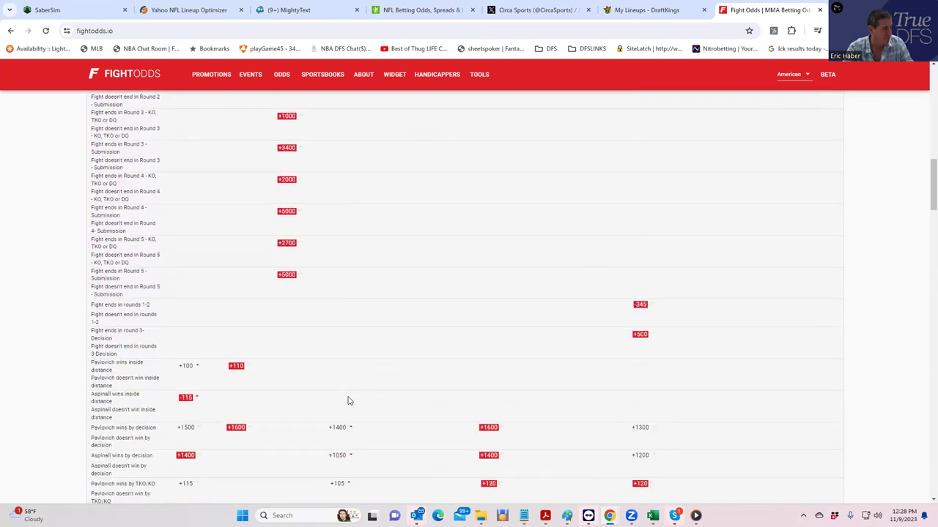
pyautogui.scroll(-3, 349, 401)
pyautogui.scroll(-1, 239, 386)
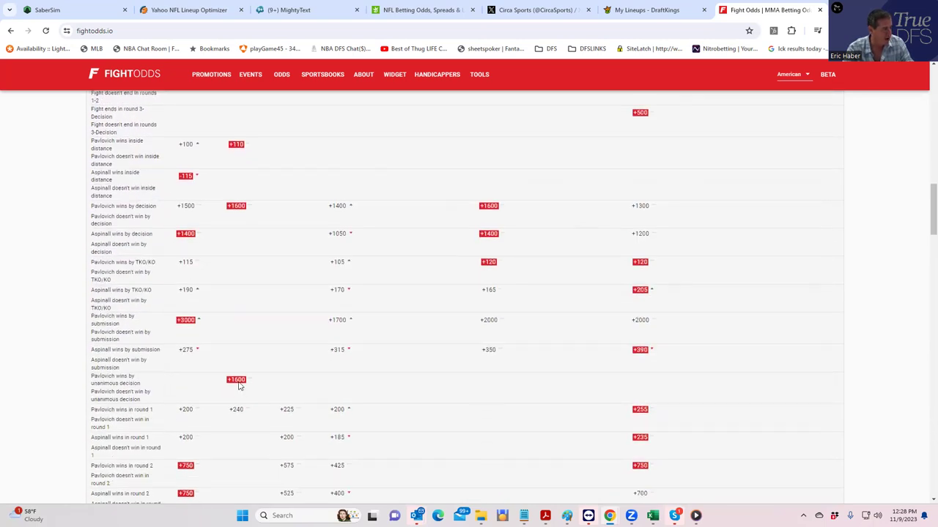
pyautogui.scroll(-2, 239, 386)
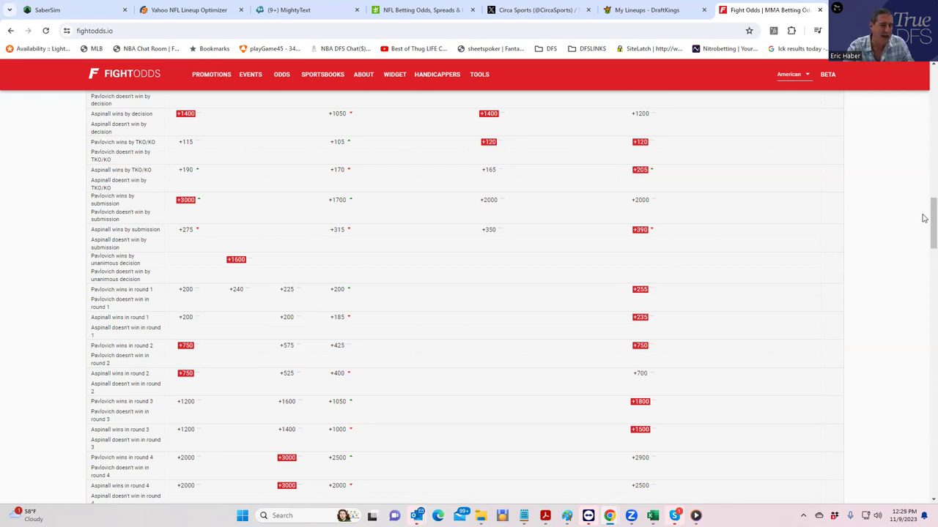
pyautogui.moveTo(929, 217); pyautogui.dragTo(932, 110)
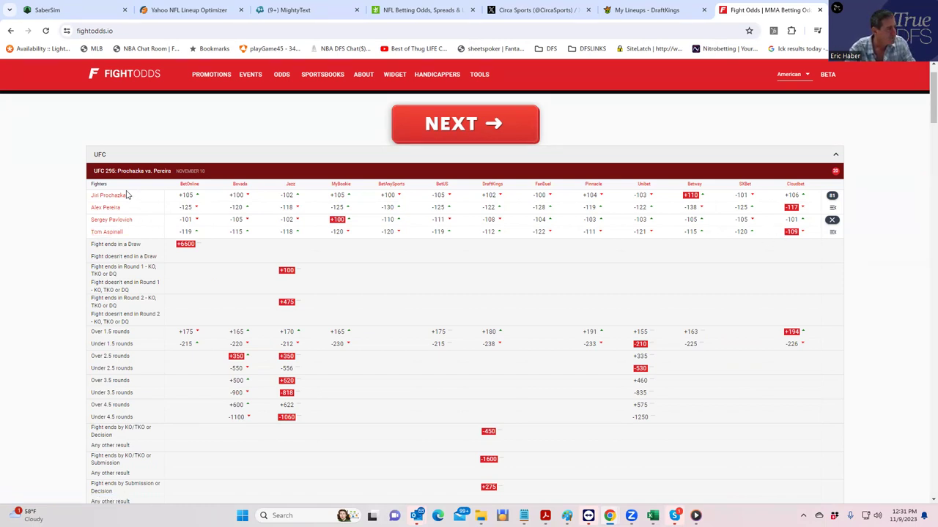
pyautogui.click(832, 223)
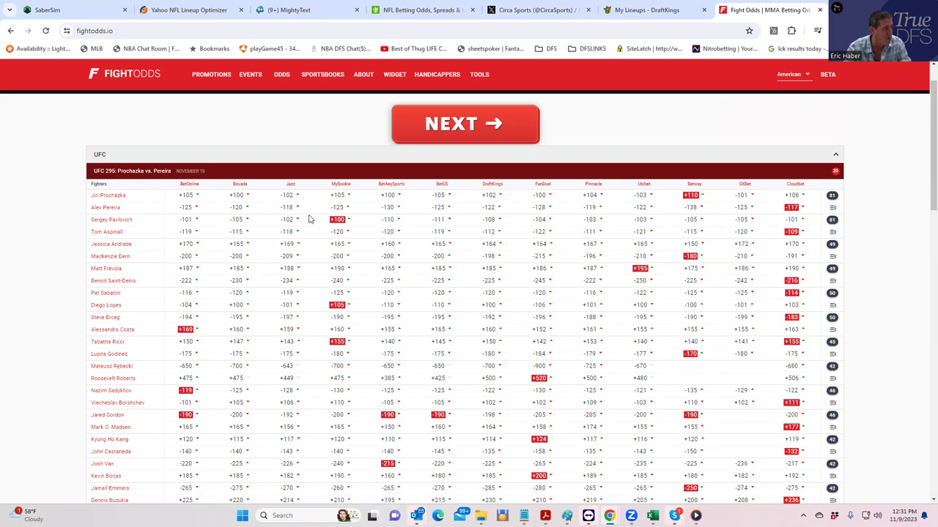
# Check the Pereira and Prochazka salaries on DraftKings, and examine the round-total and distance props for their fight on FightOdds.
pyautogui.click(617, 12)
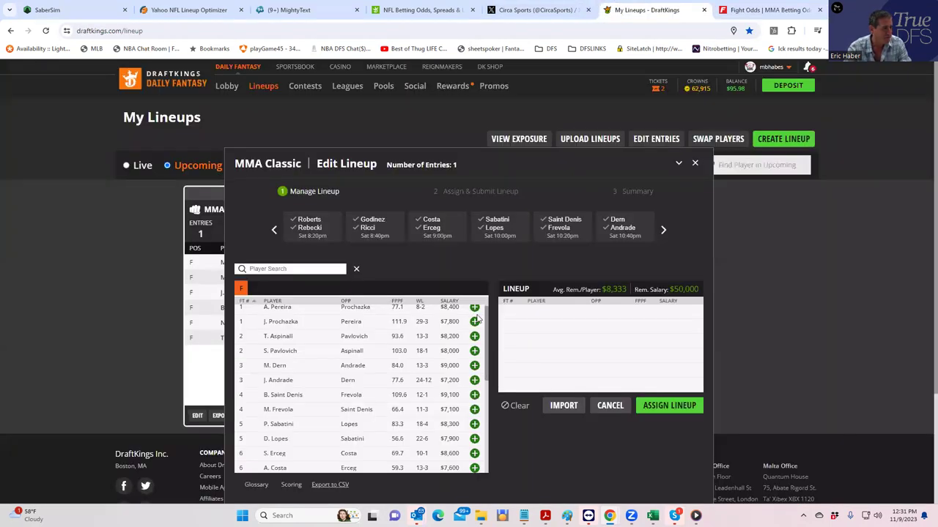
pyautogui.scroll(1, 487, 325)
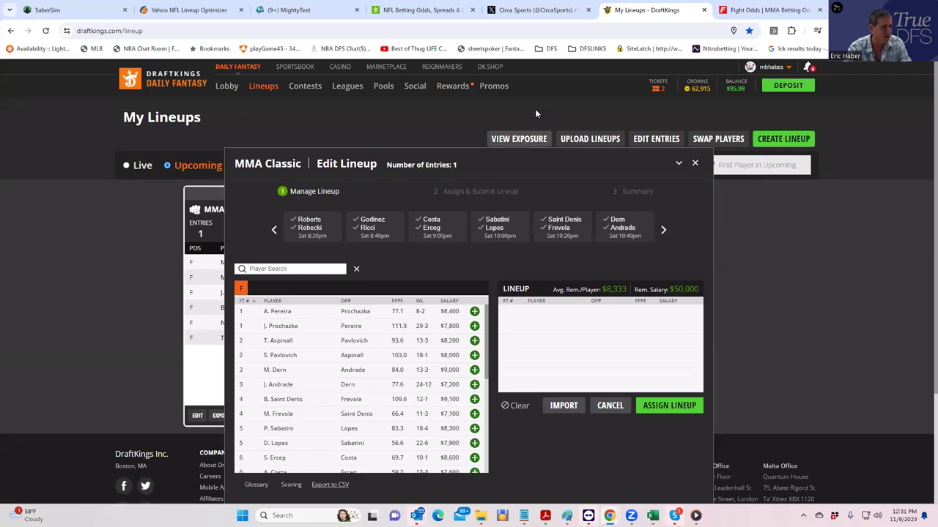
pyautogui.click(749, 9)
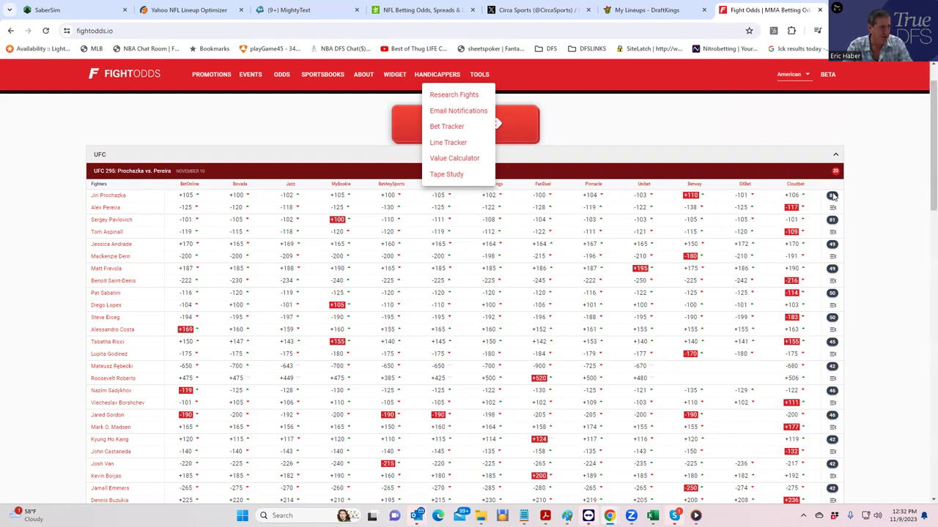
pyautogui.click(686, 229)
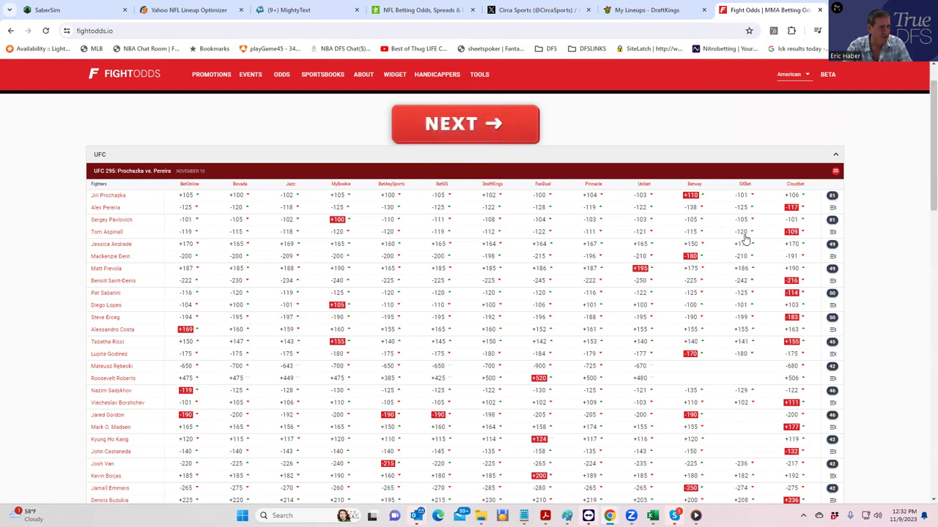
pyautogui.click(832, 196)
pyautogui.scroll(-3, 242, 296)
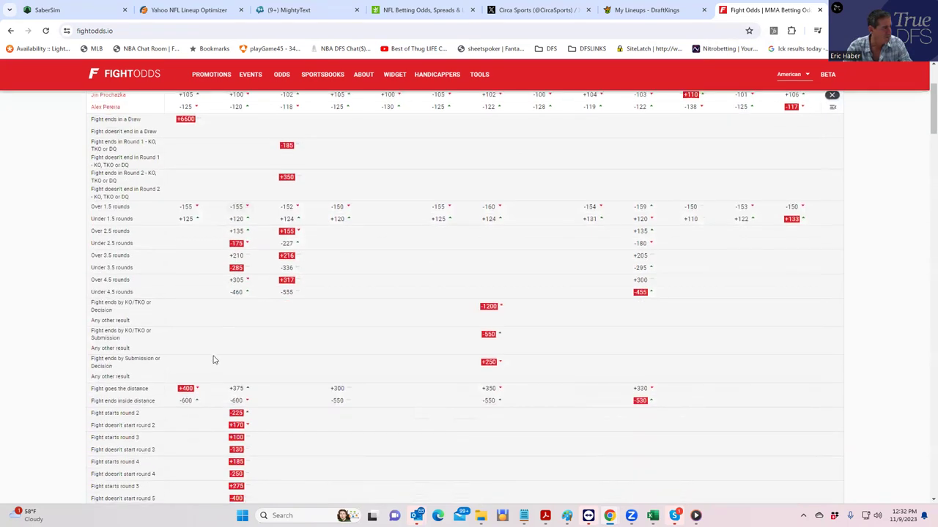
pyautogui.scroll(-10, 220, 359)
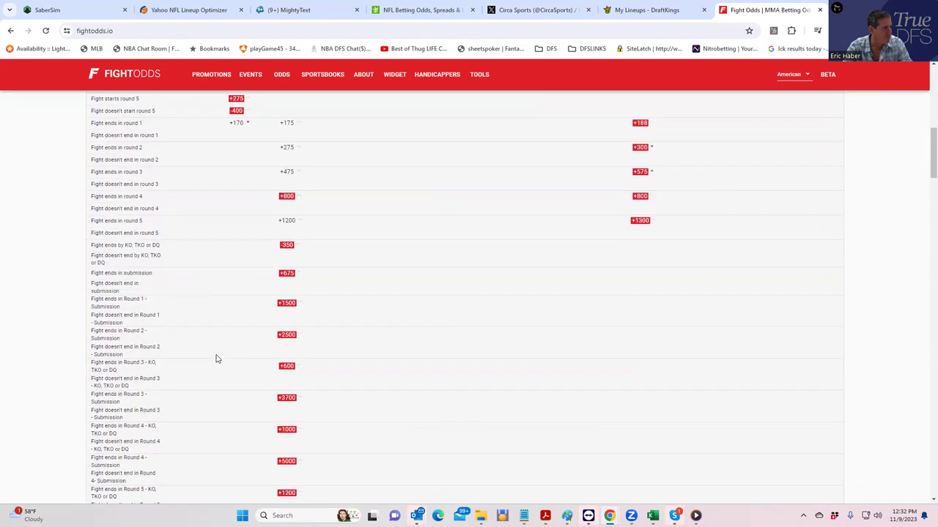
# Examine the Prochazka vs. Pereira win-method props, collapse them, and review the moneylines for the whole UFC 295 card.
pyautogui.scroll(-3, 237, 362)
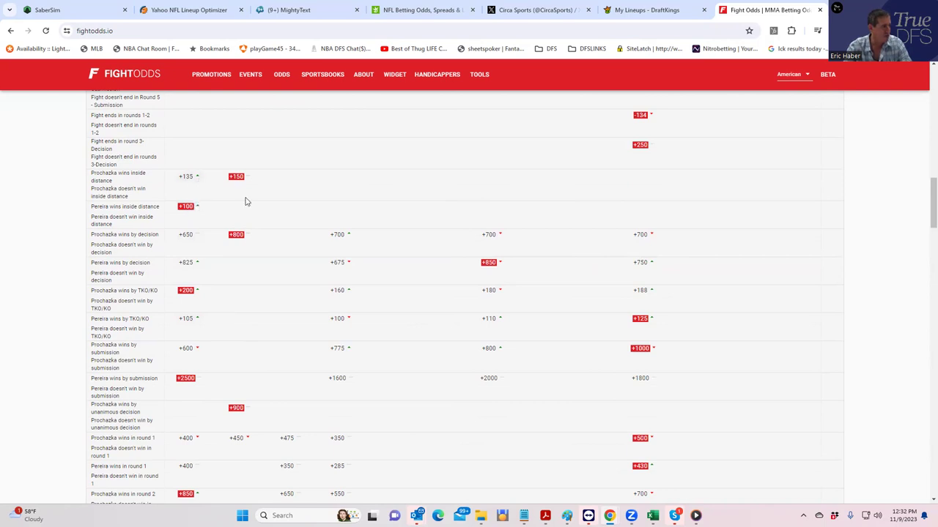
pyautogui.scroll(4, 373, 200)
pyautogui.scroll(10, 373, 201)
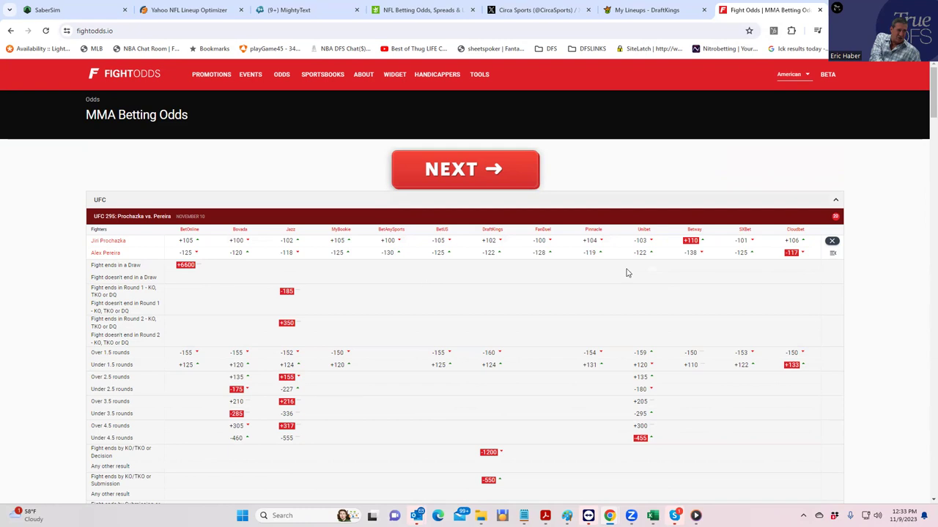
pyautogui.click(832, 241)
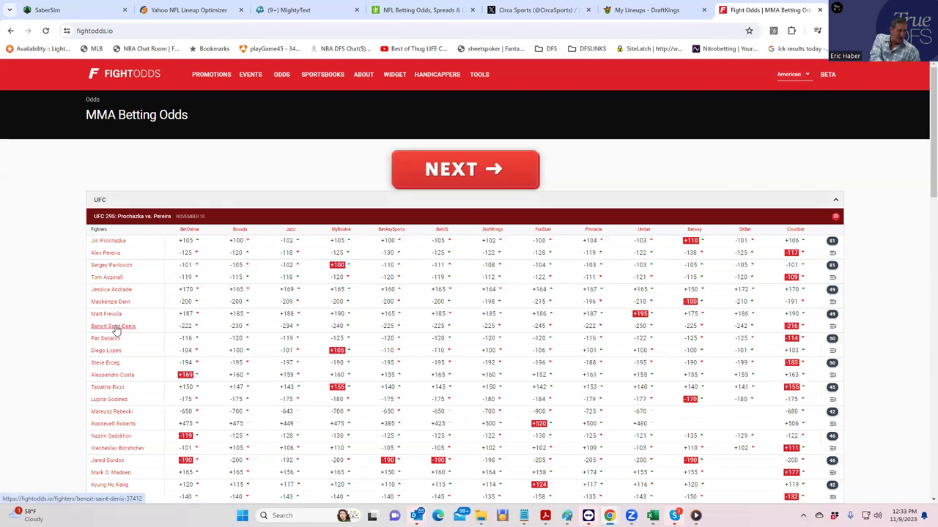
pyautogui.scroll(-2, 176, 392)
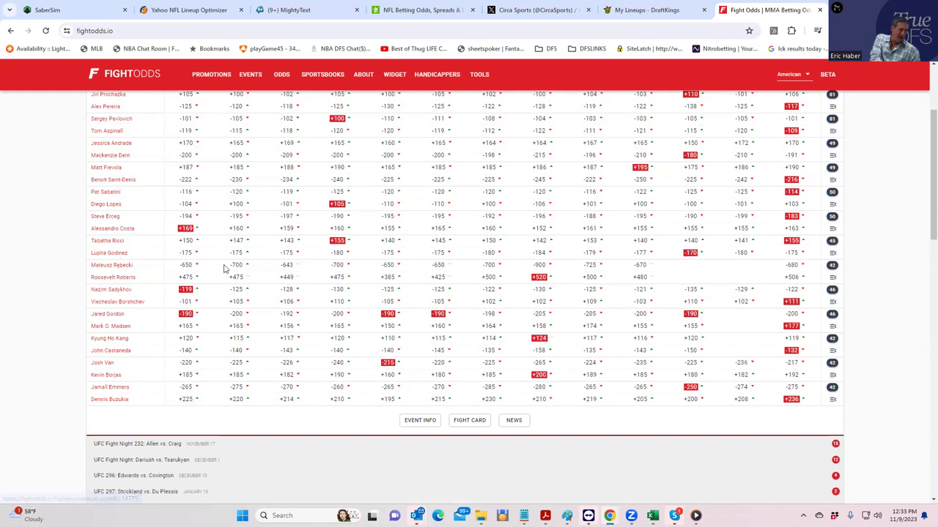
pyautogui.scroll(1, 292, 263)
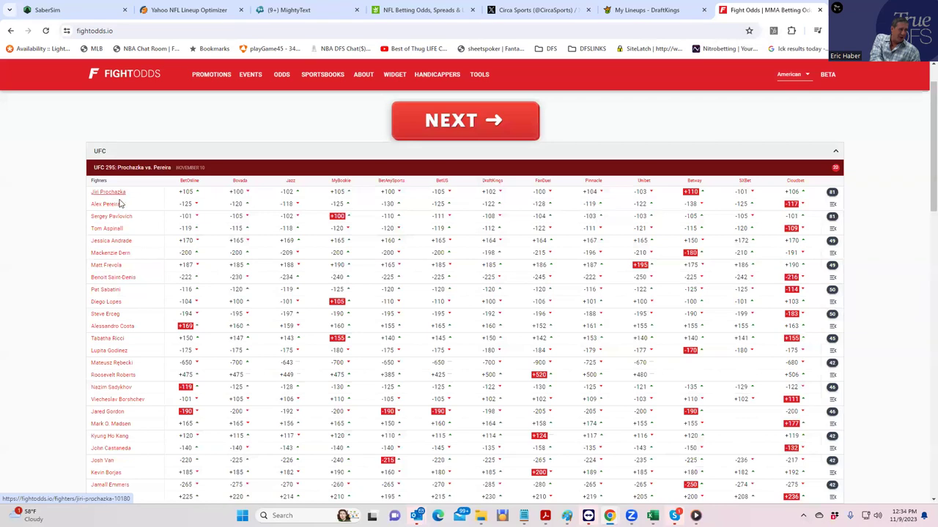
# Switch to DraftKings and try an MMA Classic lineup starting with Rebecki, Prochazka and Pavlovich.
pyautogui.click(618, 11)
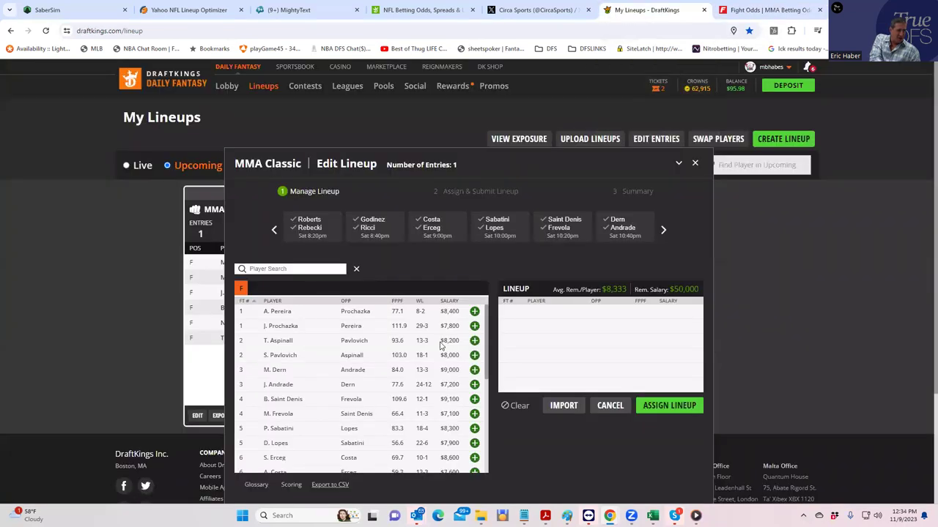
pyautogui.scroll(-2, 487, 357)
pyautogui.click(474, 369)
pyautogui.scroll(2, 487, 394)
pyautogui.click(474, 326)
pyautogui.click(475, 341)
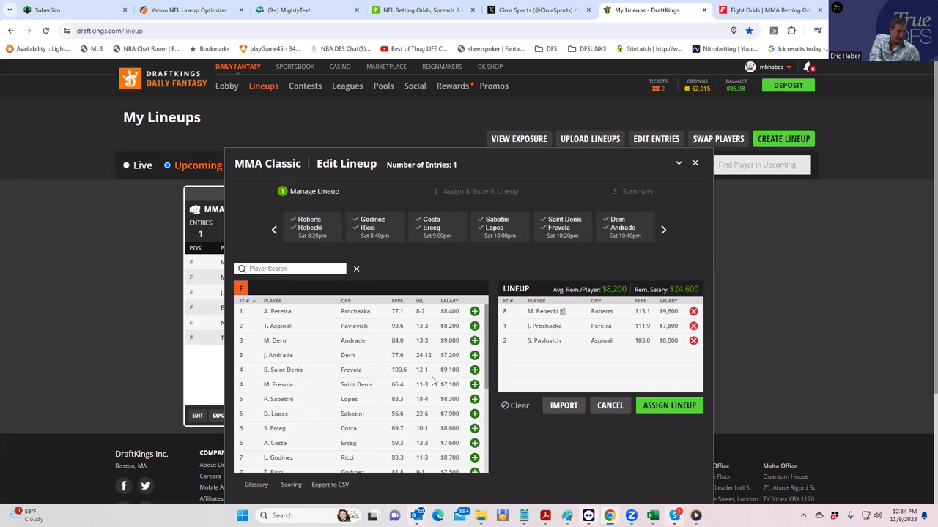
# Try Frevola, Saint Denis and Lopes as additions to the draft lineup, and close it unsaved to return to FightOdds.
pyautogui.click(475, 384)
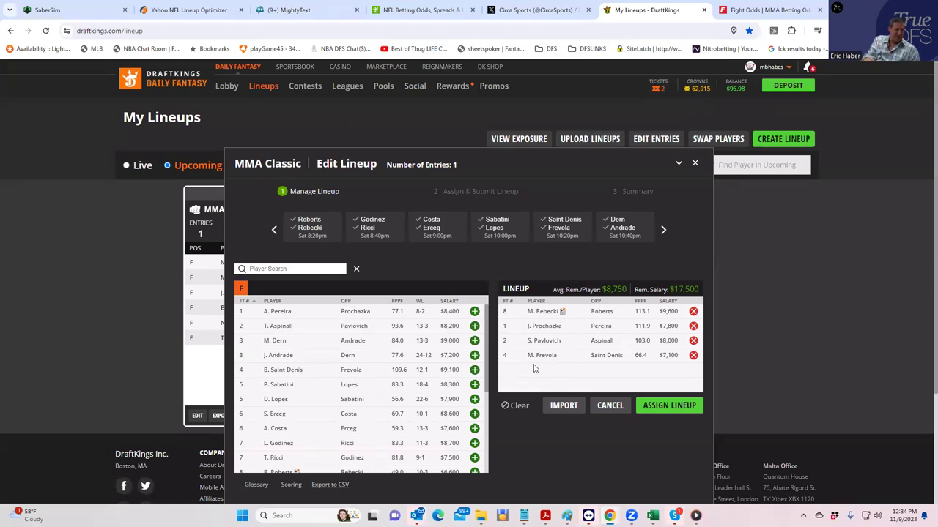
pyautogui.click(692, 356)
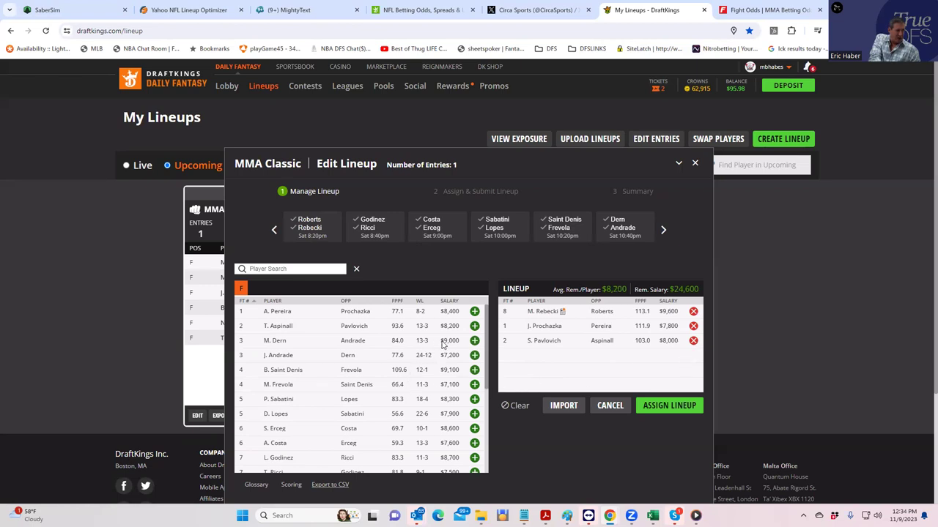
pyautogui.click(474, 371)
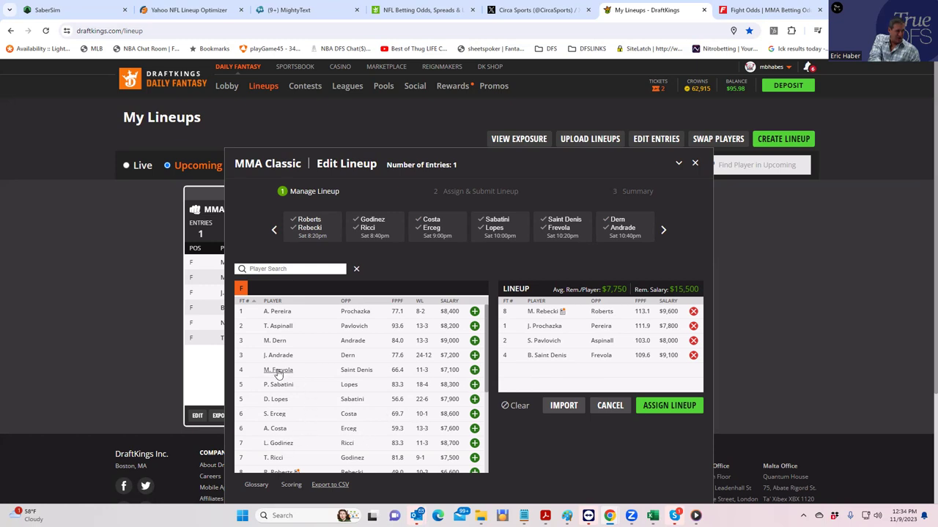
pyautogui.click(475, 399)
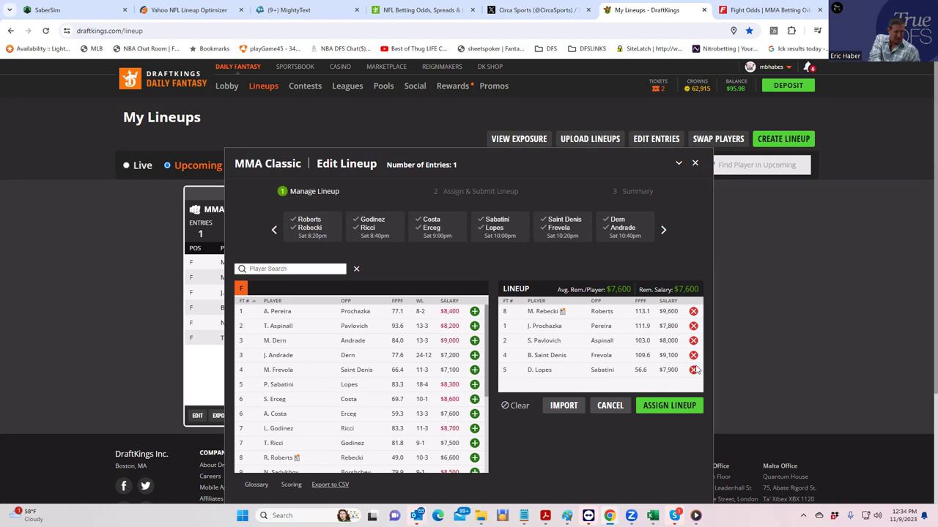
pyautogui.click(693, 370)
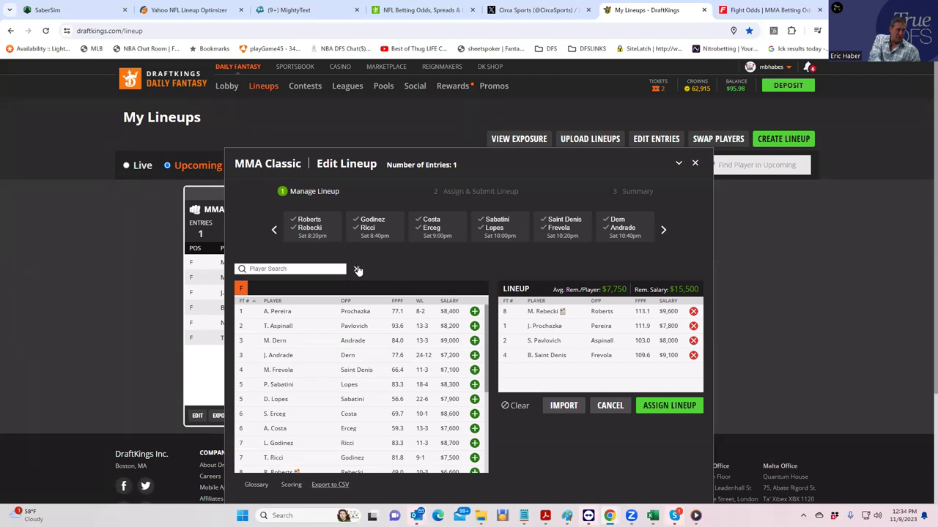
pyautogui.click(696, 164)
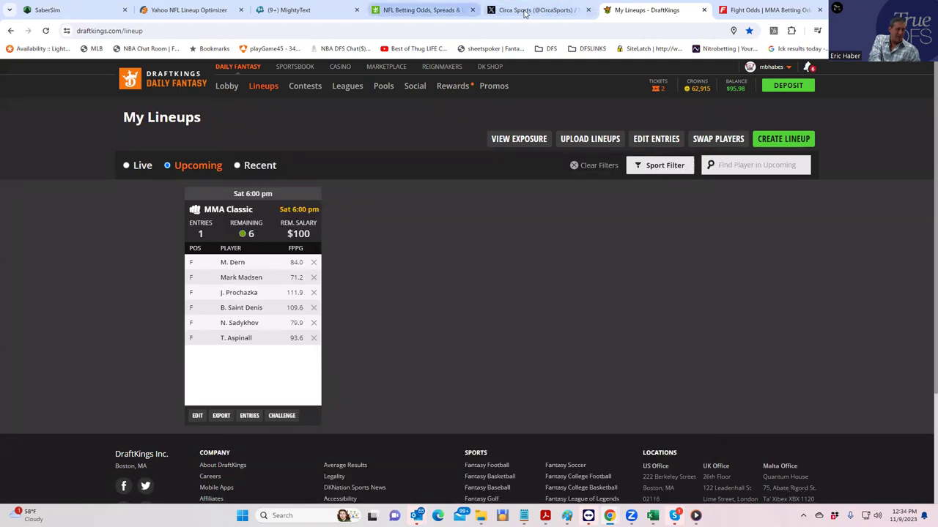
pyautogui.click(764, 10)
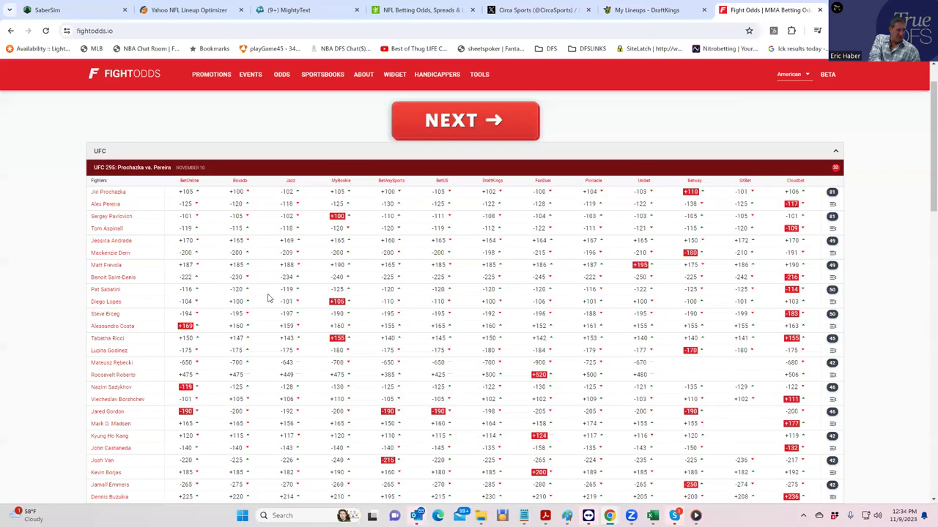